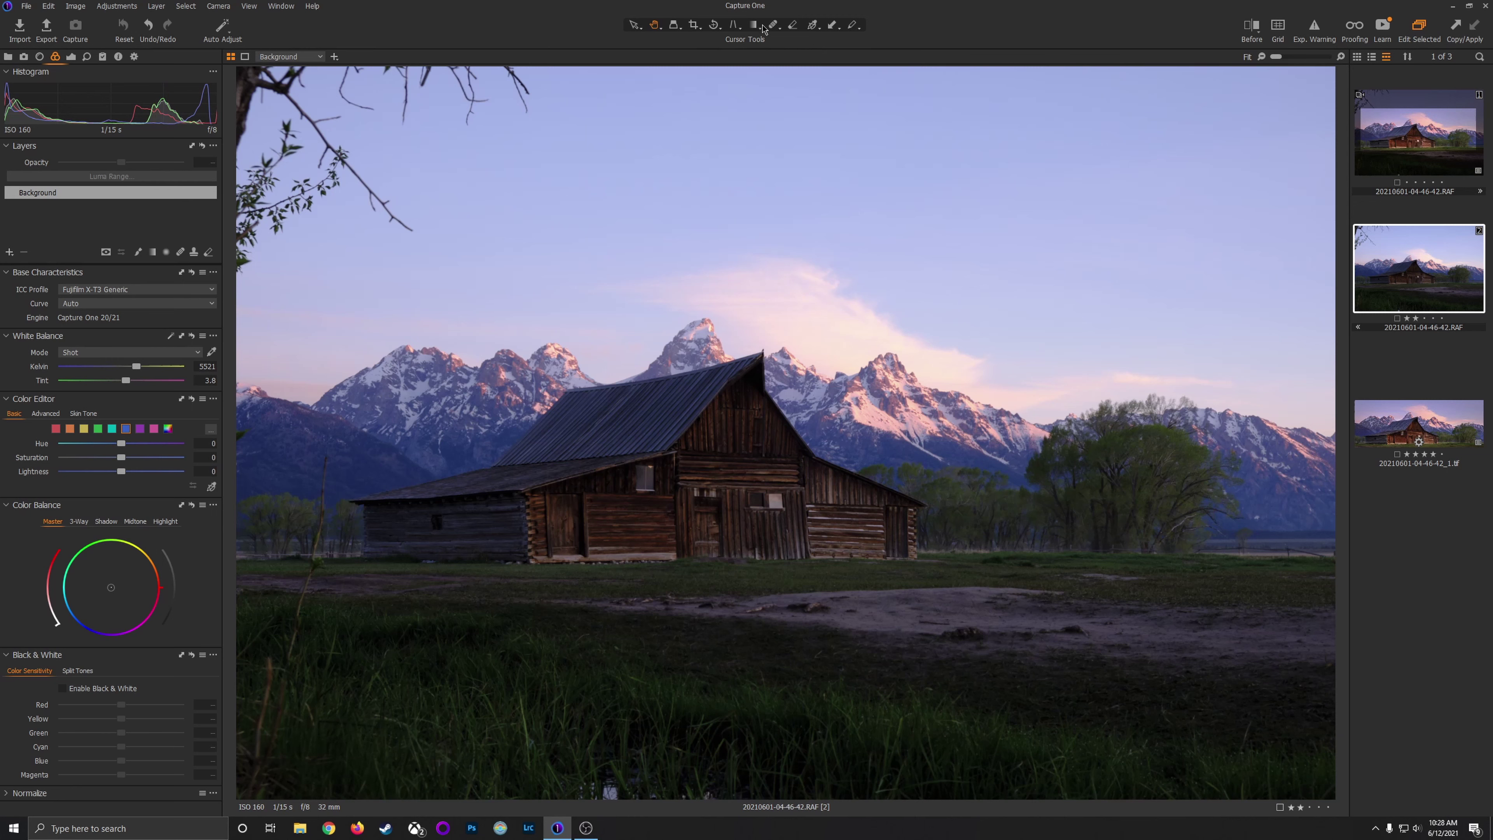
# Crop to a wide panorama by trimming the top sky, both sides and the foreground grass.
pyautogui.click(690, 26)
pyautogui.moveTo(786, 69); pyautogui.dragTo(768, 233)
pyautogui.moveTo(238, 517); pyautogui.dragTo(286, 516)
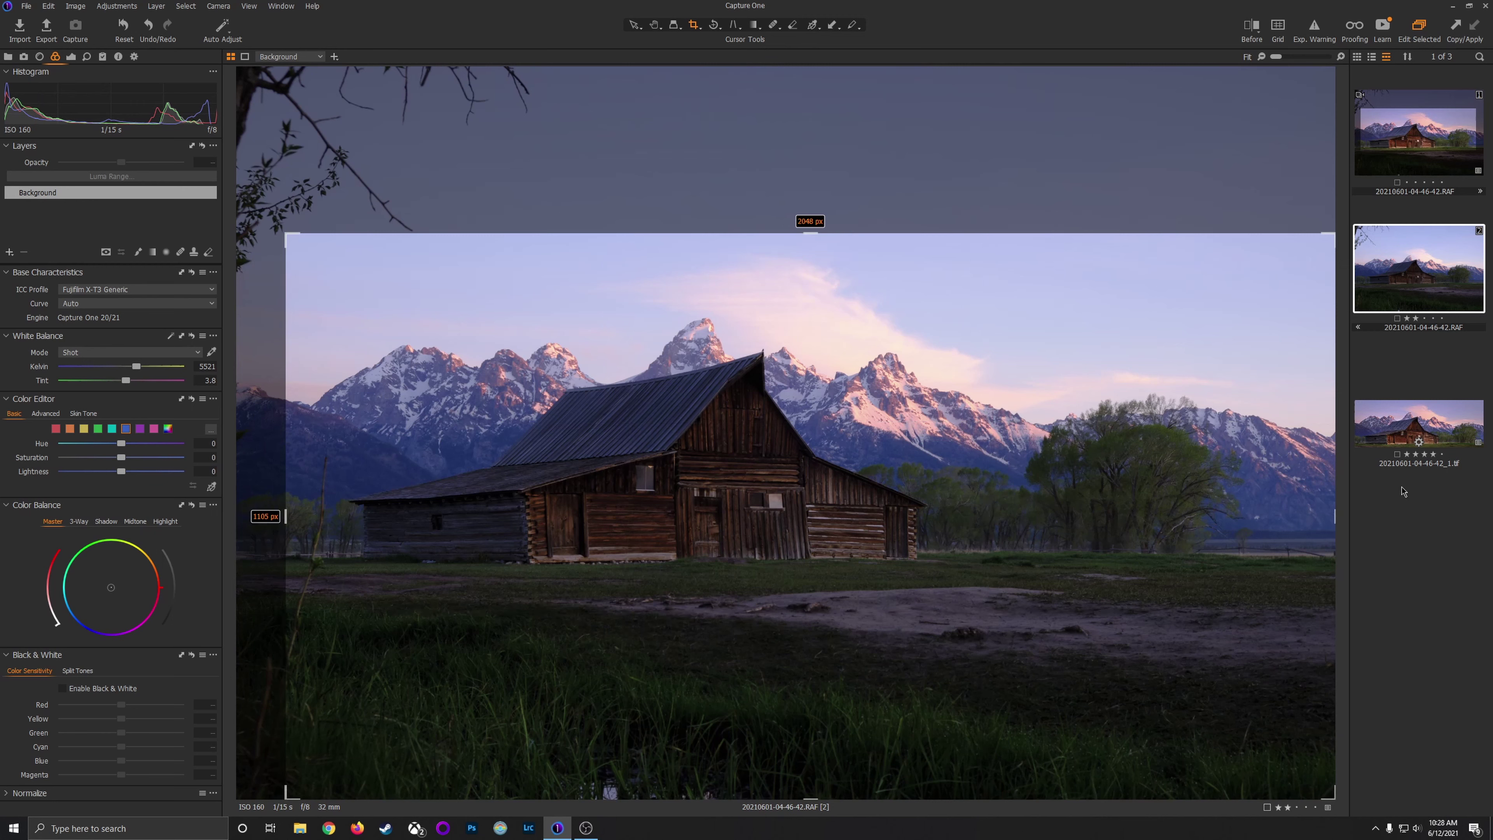
pyautogui.moveTo(1335, 517); pyautogui.dragTo(1277, 518)
pyautogui.moveTo(782, 799); pyautogui.dragTo(784, 586)
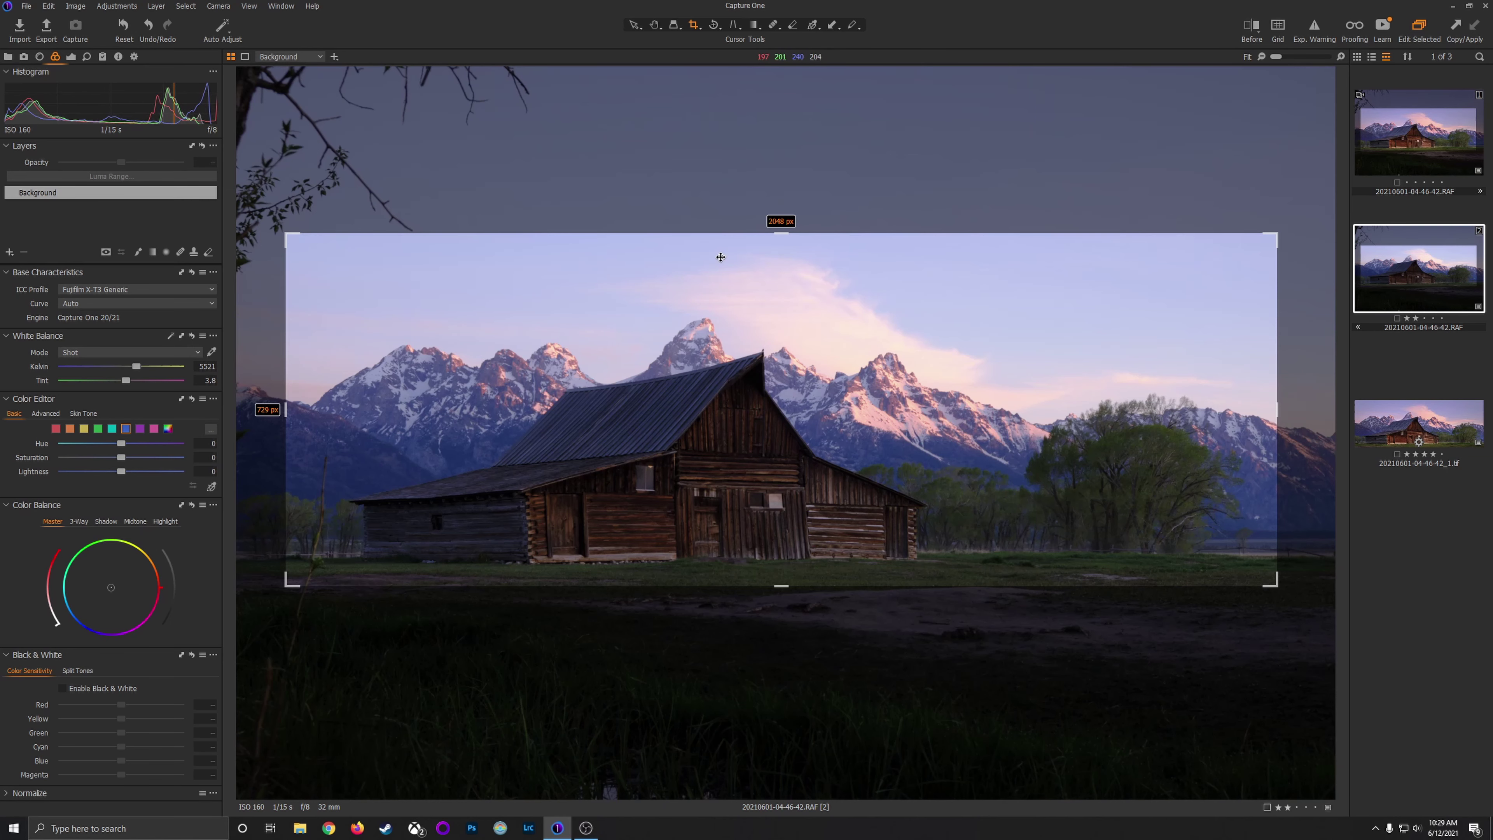
pyautogui.click(656, 26)
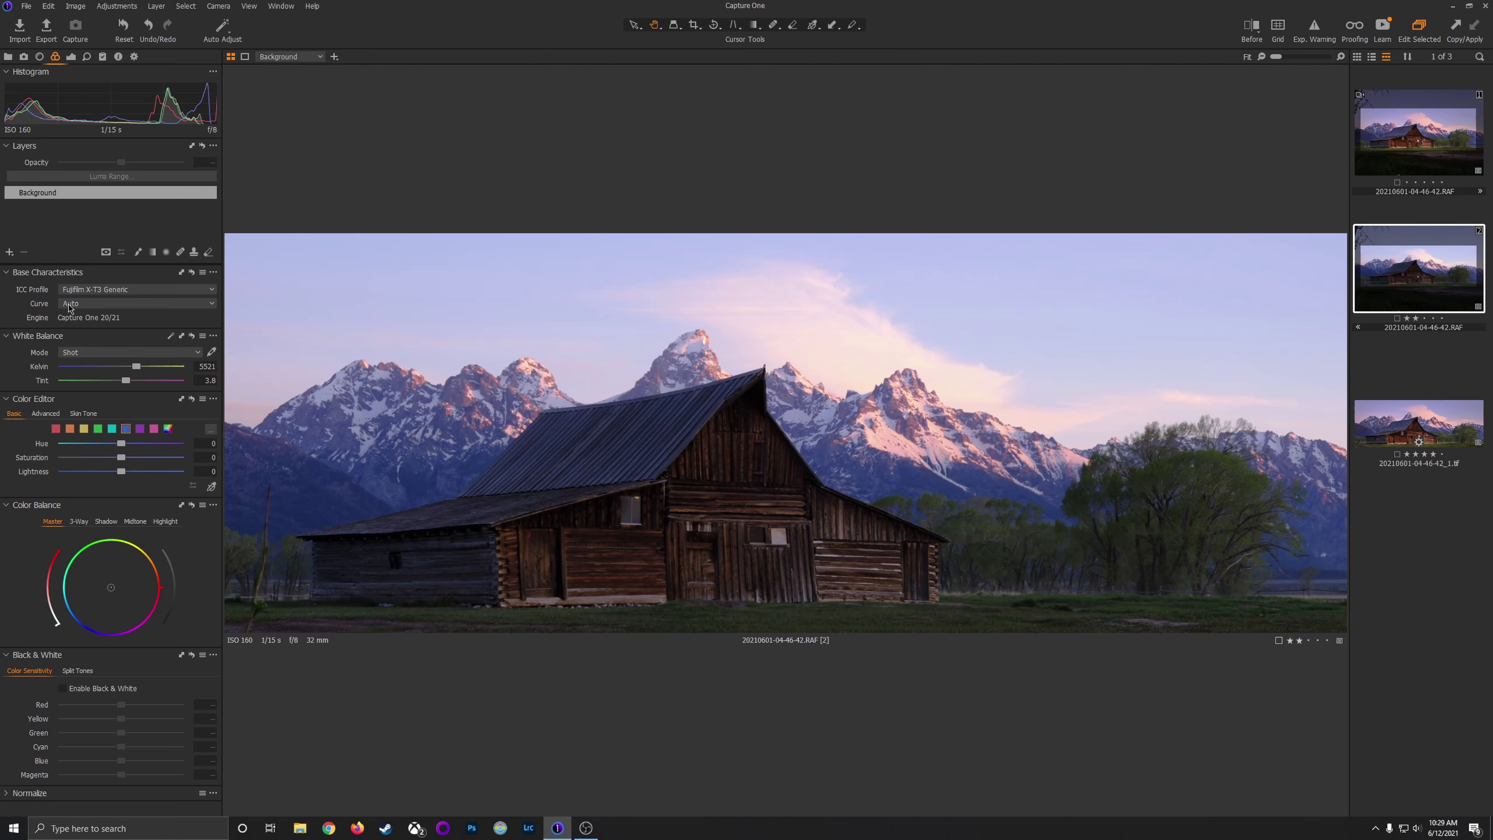
# Change the Base Characteristics curve from Auto to Fujifilm Velvia (VIVID).
pyautogui.click(98, 308)
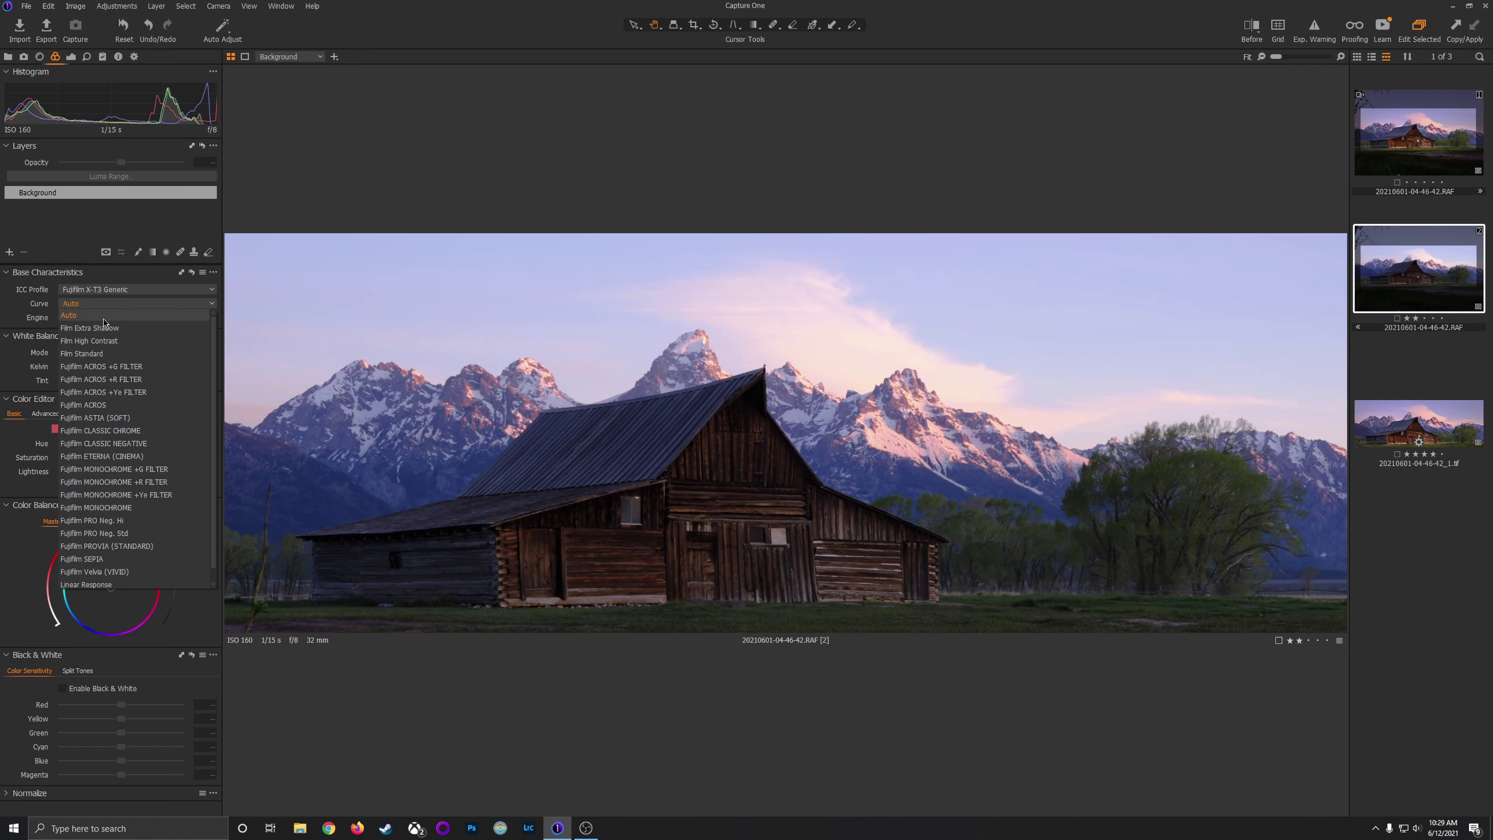
pyautogui.click(86, 575)
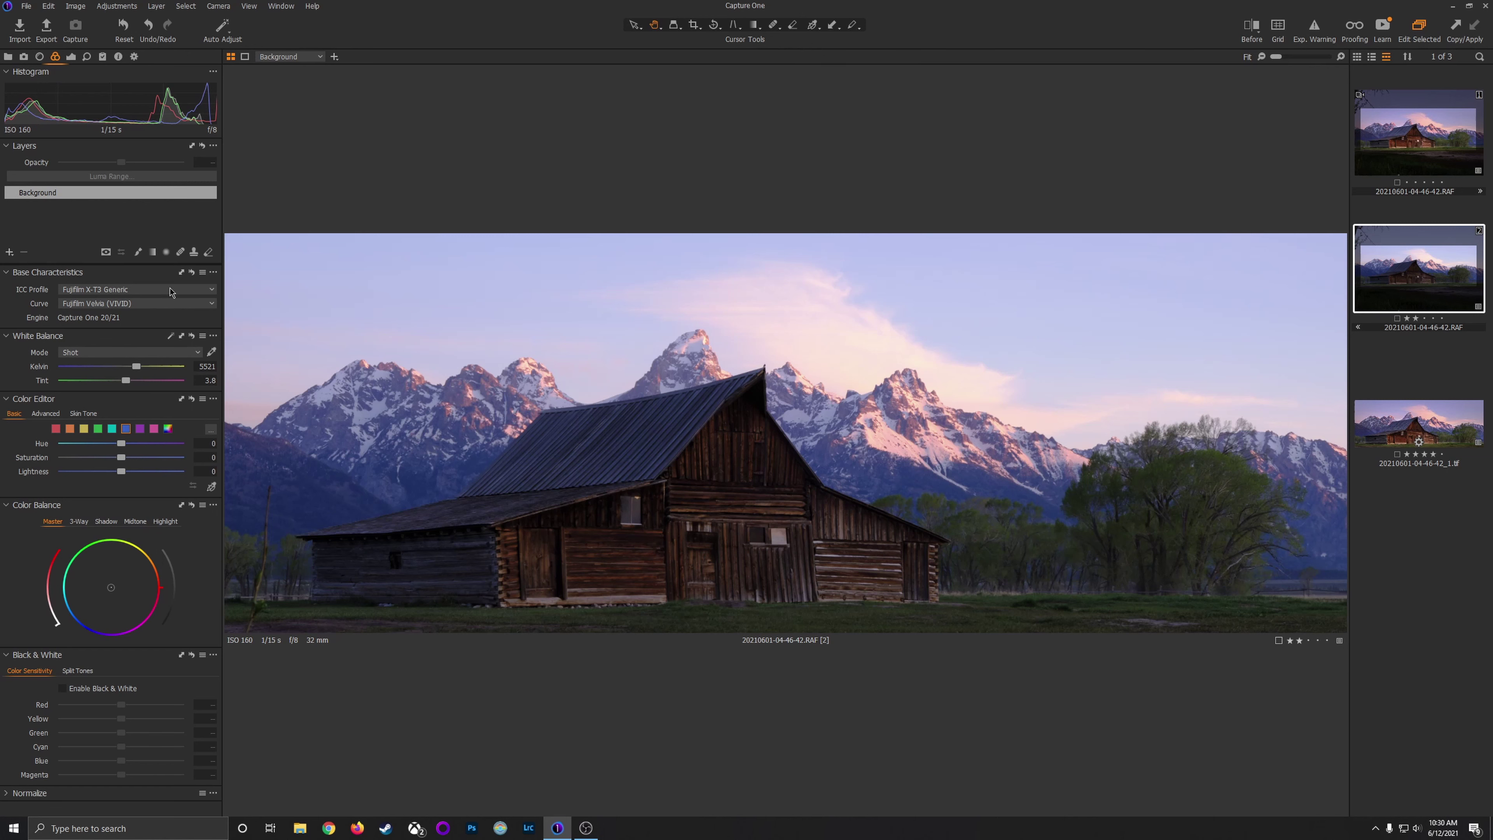
# Add a new empty adjustment layer and set the mask brush flow to 20.
pyautogui.click(9, 253)
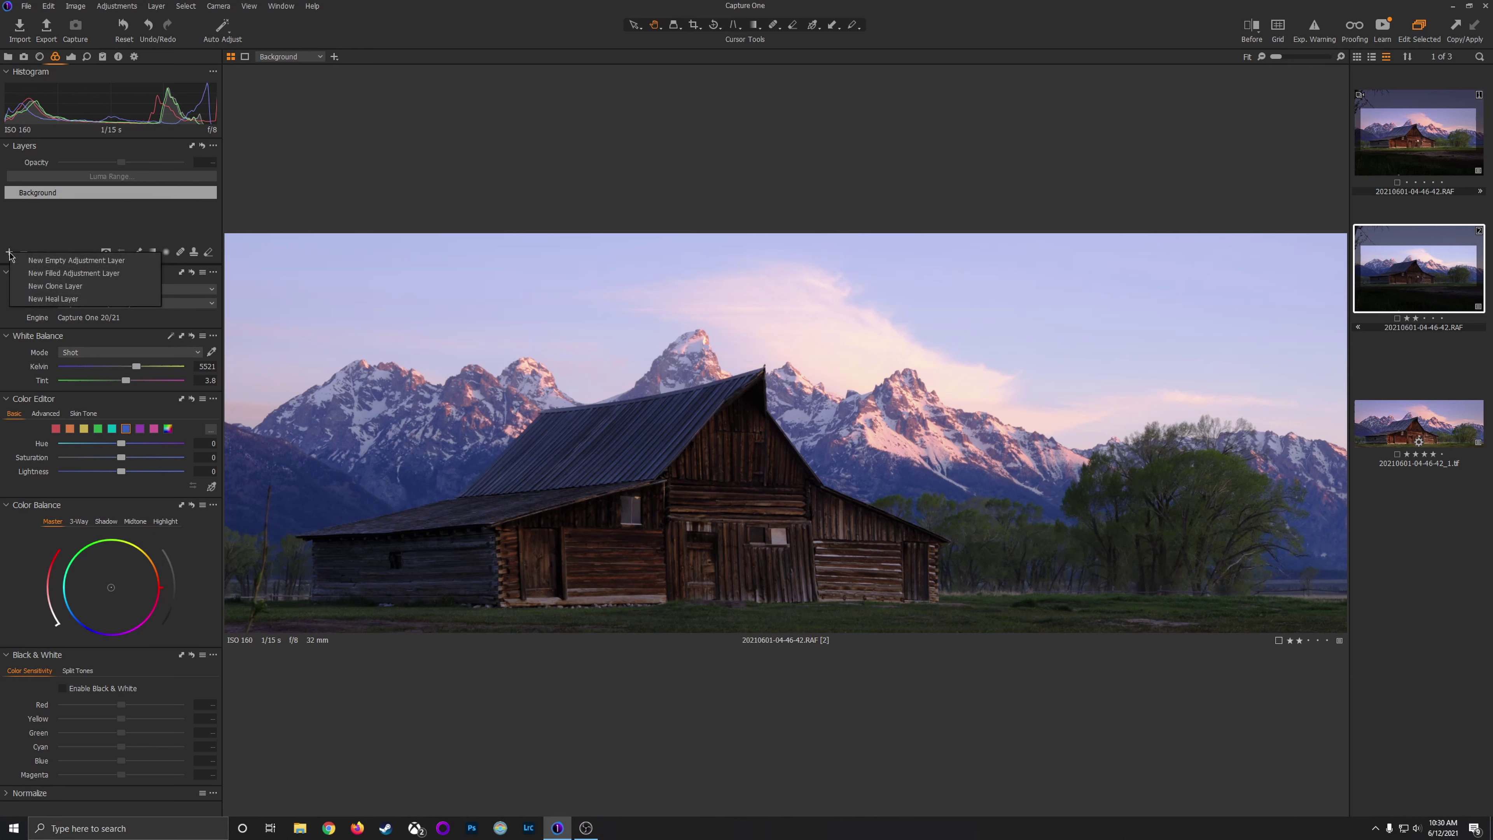
pyautogui.click(32, 260)
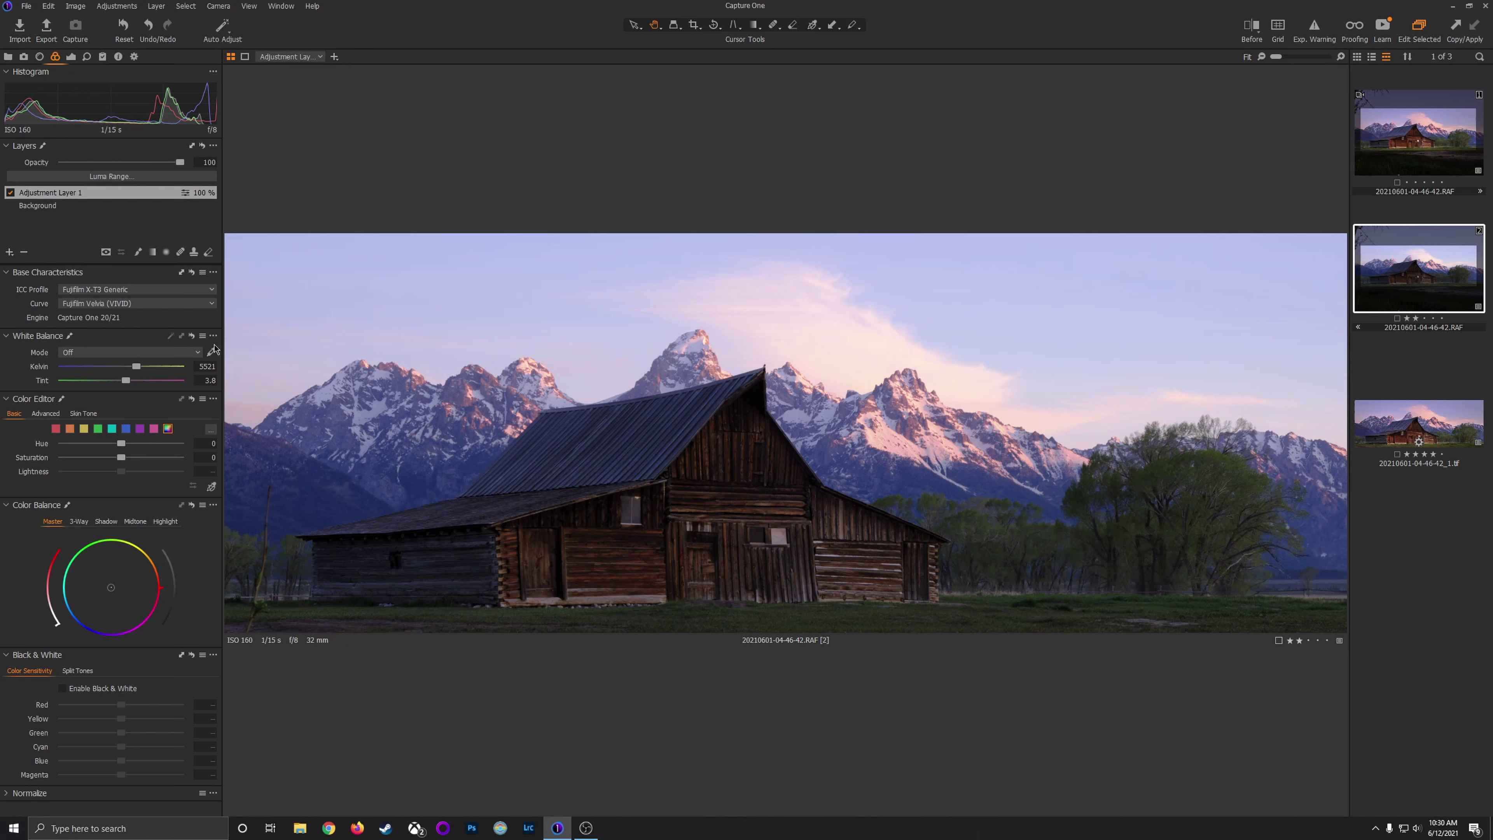
pyautogui.click(138, 252)
pyautogui.rightClick(683, 456)
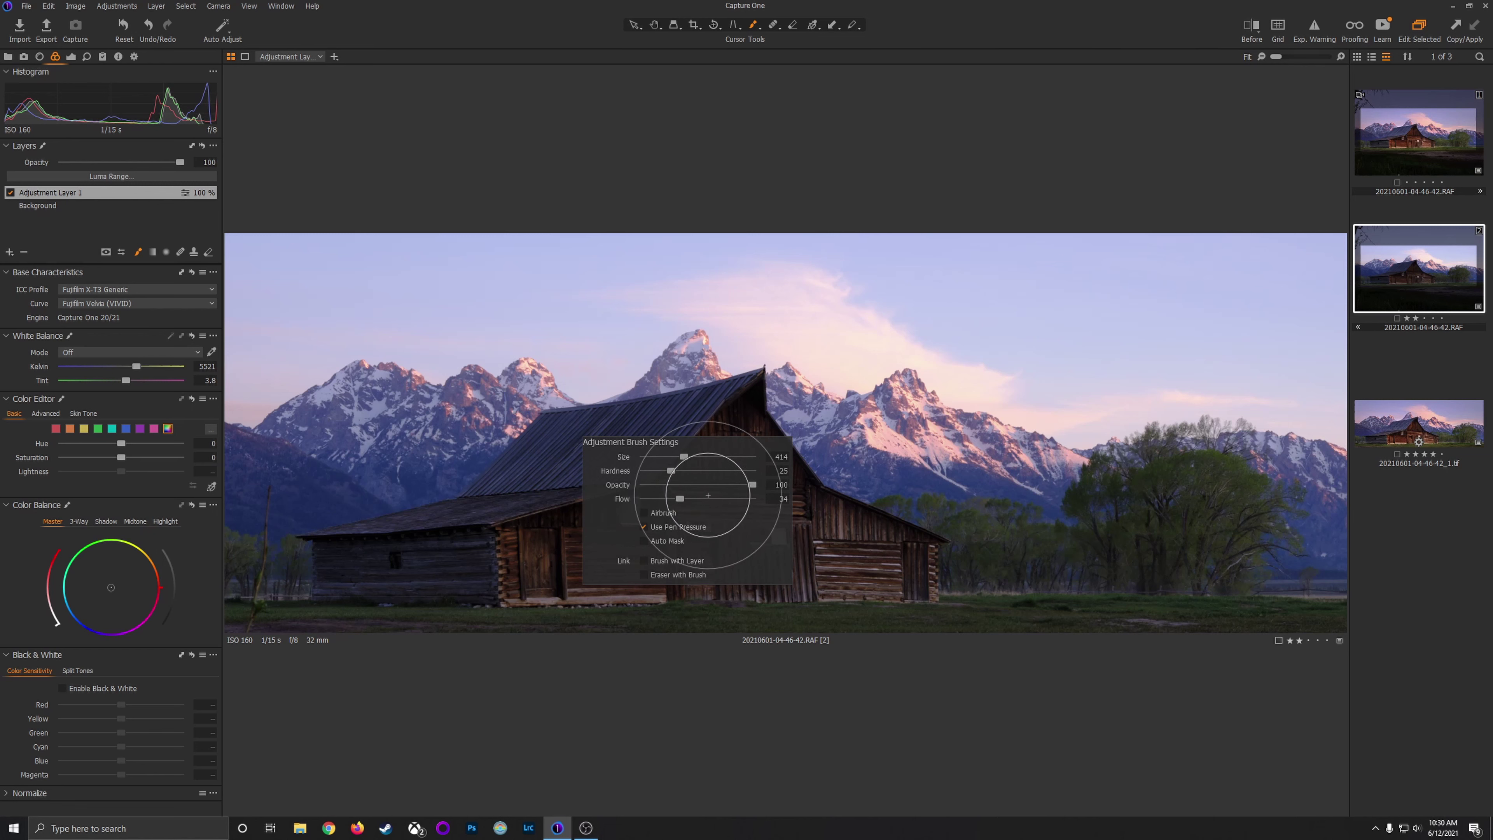
pyautogui.moveTo(680, 498); pyautogui.dragTo(665, 498)
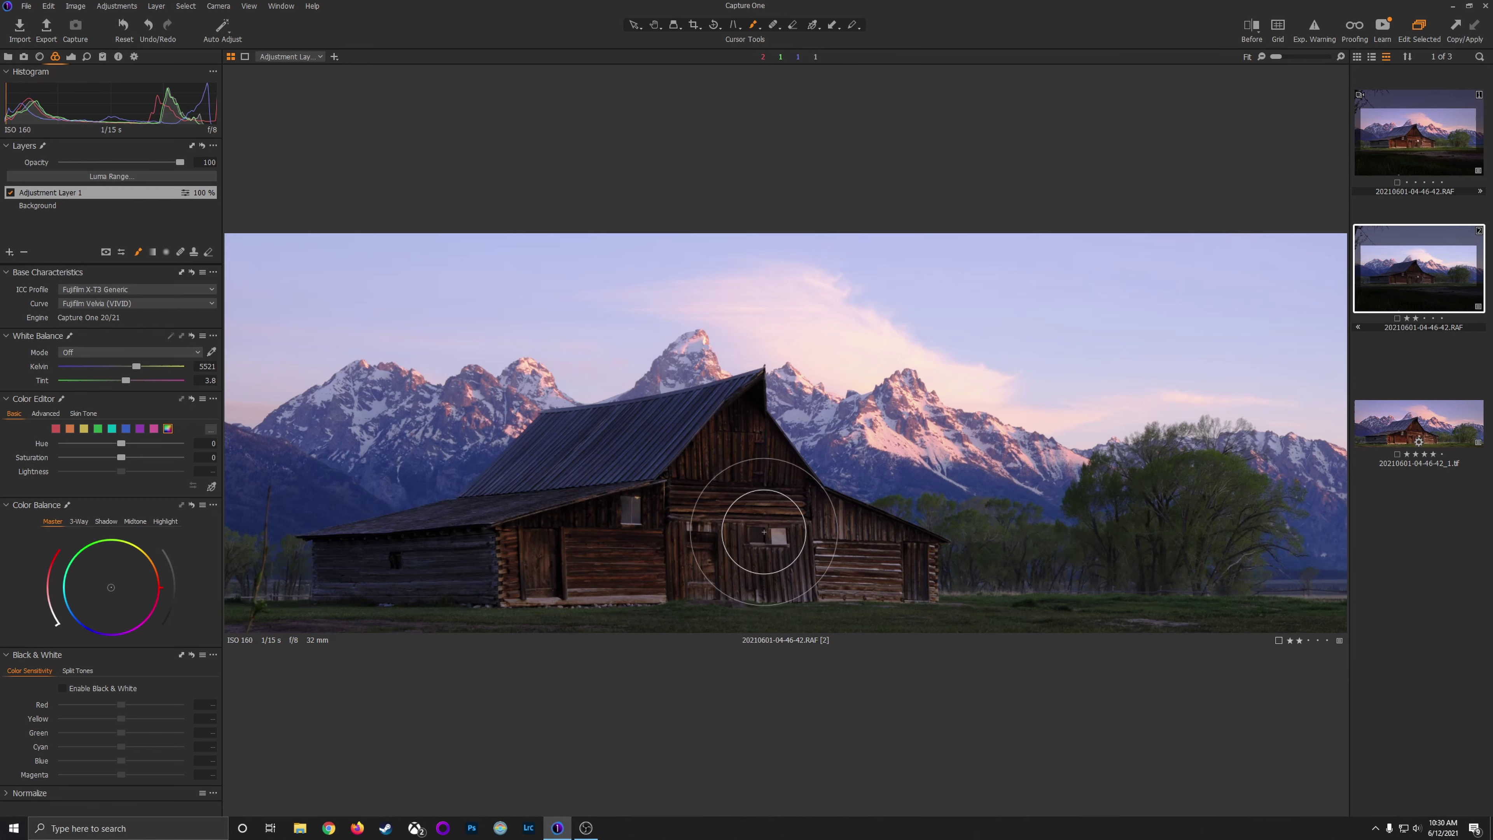
# Paint the layer mask over the barn's middle, roof and left wall, then hide the overlay.
pyautogui.moveTo(795, 556)
pyautogui.mouseDown()
pyautogui.moveTo(842, 562)
pyautogui.moveTo(728, 496)
pyautogui.moveTo(880, 600)
pyautogui.moveTo(736, 488)
pyautogui.moveTo(821, 568)
pyautogui.moveTo(745, 523)
pyautogui.moveTo(693, 434)
pyautogui.moveTo(729, 484)
pyautogui.moveTo(742, 460)
pyautogui.moveTo(728, 445)
pyautogui.moveTo(752, 533)
pyautogui.moveTo(788, 560)
pyautogui.moveTo(772, 547)
pyautogui.moveTo(963, 597)
pyautogui.moveTo(778, 574)
pyautogui.moveTo(998, 589)
pyautogui.moveTo(752, 573)
pyautogui.moveTo(1116, 590)
pyautogui.moveTo(949, 568)
pyautogui.moveTo(941, 544)
pyautogui.moveTo(1071, 579)
pyautogui.moveTo(1194, 526)
pyautogui.moveTo(1127, 530)
pyautogui.moveTo(1155, 500)
pyautogui.moveTo(1131, 503)
pyautogui.moveTo(1173, 502)
pyautogui.moveTo(1187, 575)
pyautogui.mouseUp()
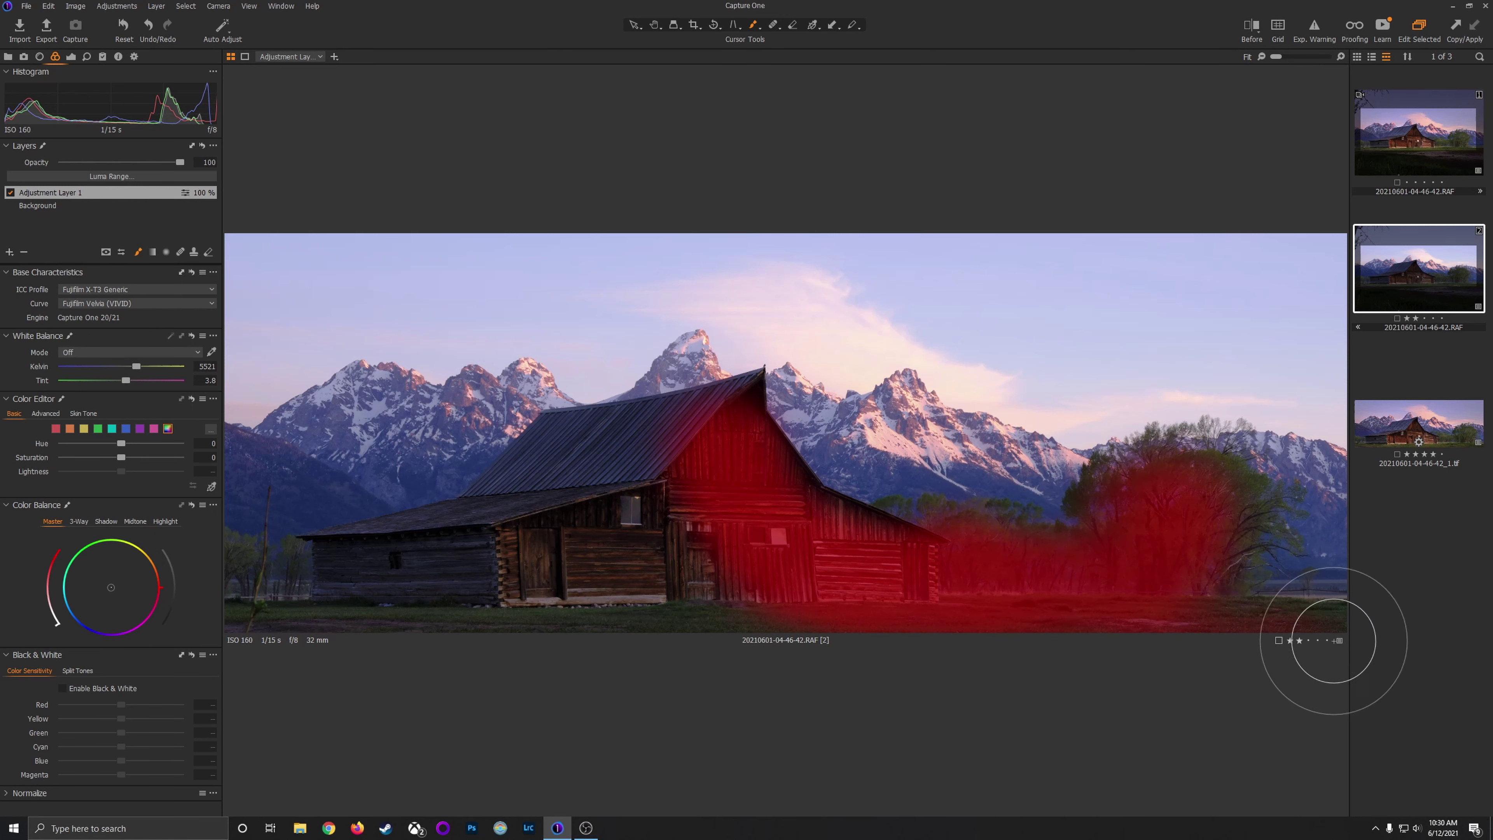
pyautogui.moveTo(617, 600)
pyautogui.mouseDown()
pyautogui.moveTo(636, 456)
pyautogui.moveTo(555, 465)
pyautogui.moveTo(591, 573)
pyautogui.moveTo(553, 539)
pyautogui.moveTo(358, 620)
pyautogui.moveTo(359, 562)
pyautogui.moveTo(217, 584)
pyautogui.mouseUp()
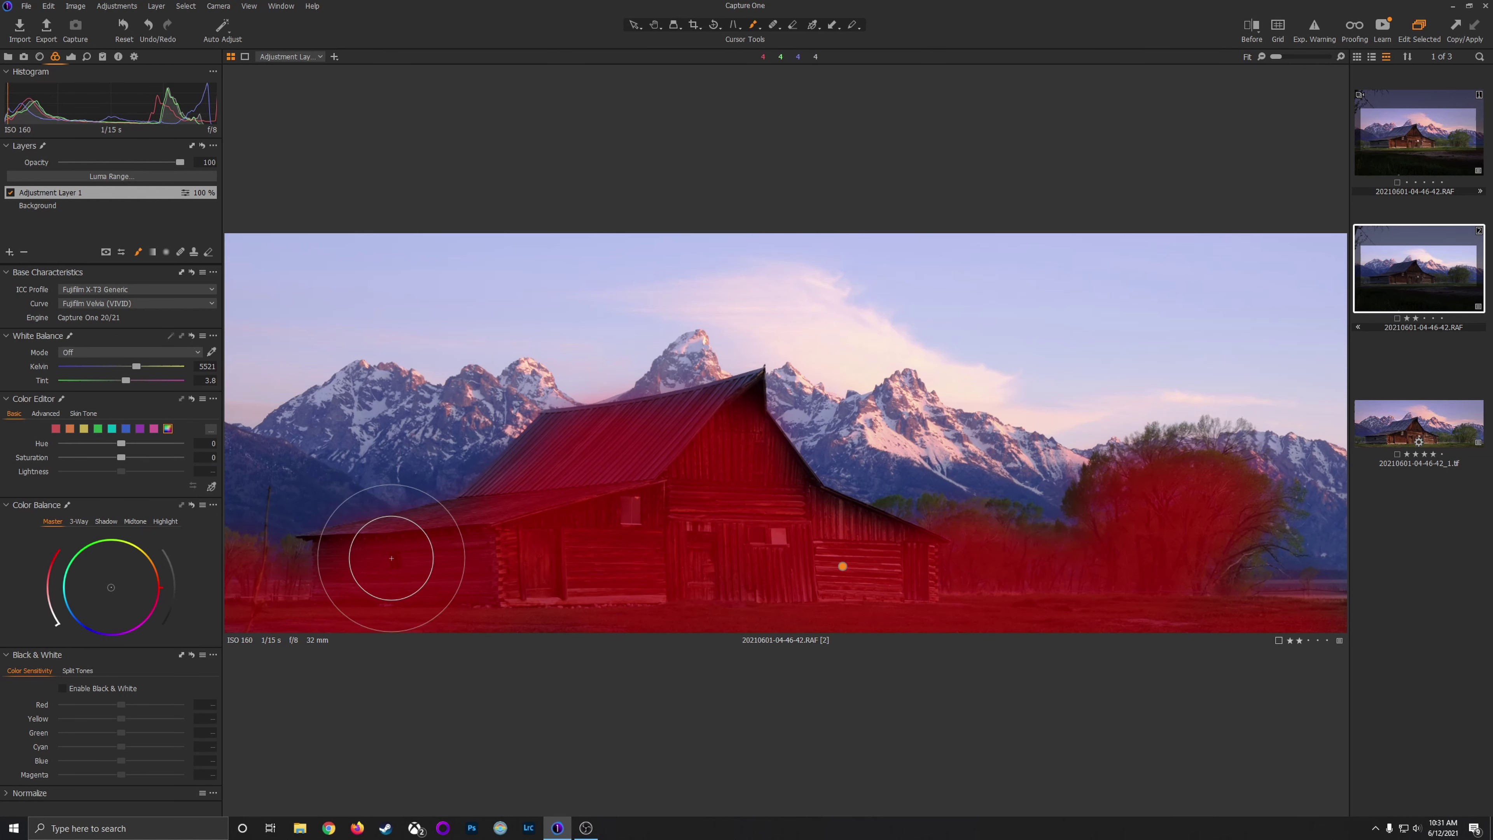
pyautogui.press('m')
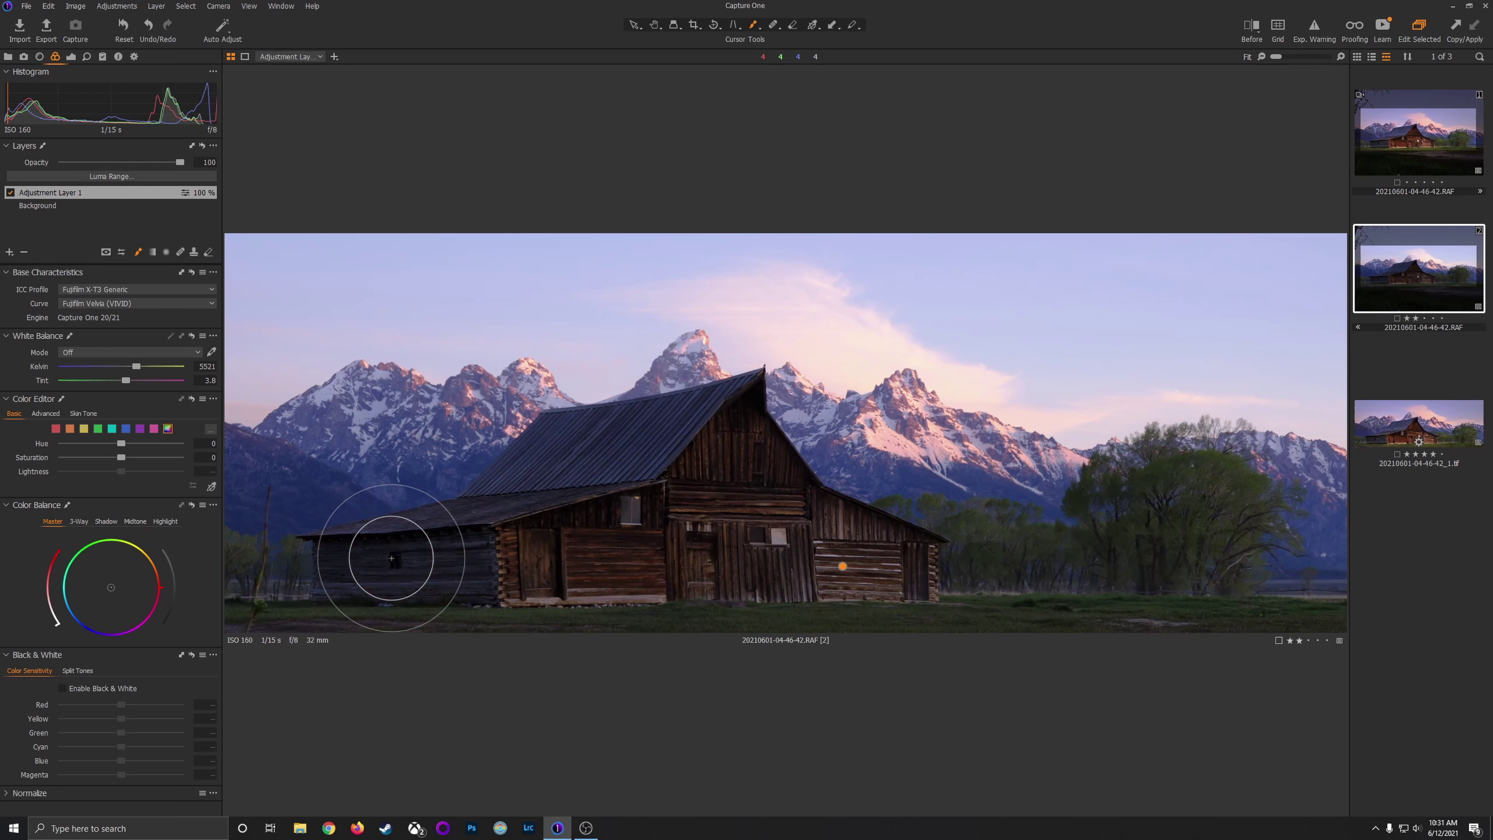
# Raise the adjustment layer's exposure to 0.42.
pyautogui.click(72, 59)
pyautogui.scroll(3, 137, 462)
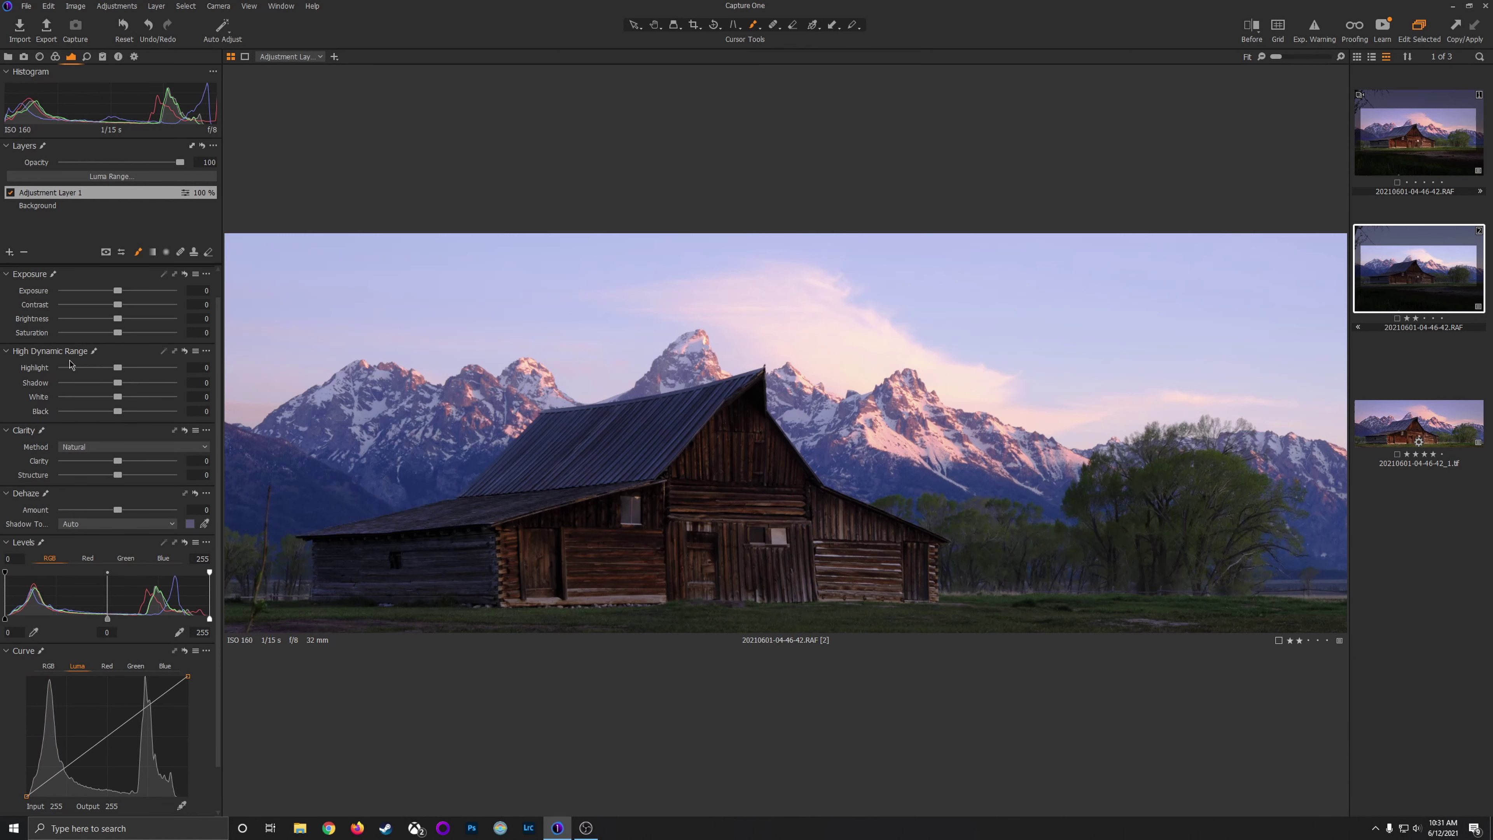
pyautogui.moveTo(119, 293); pyautogui.dragTo(126, 292)
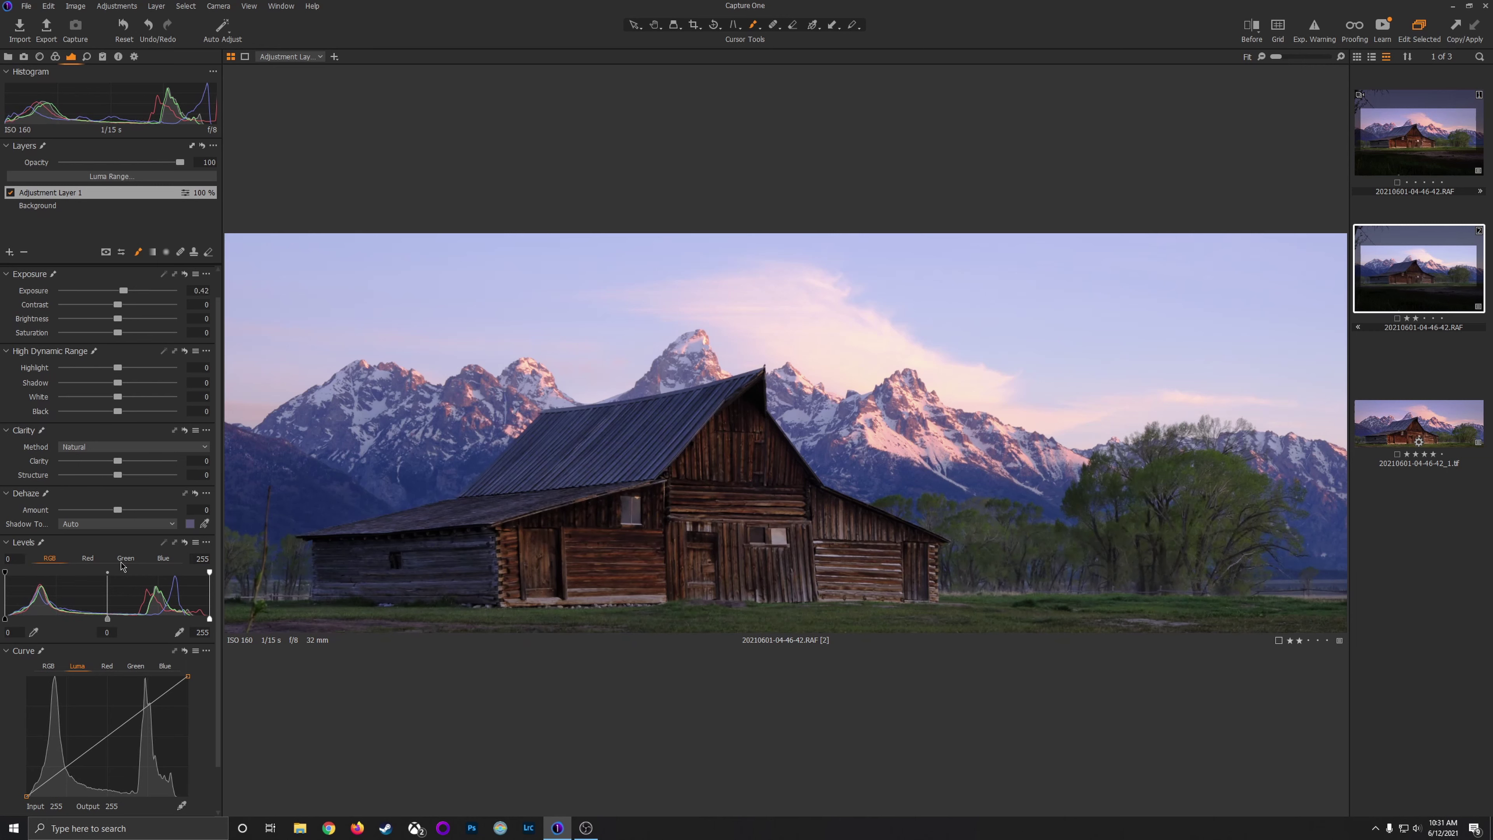
# Add Luma curve points that lift the midtones and low end to brighten the barn.
pyautogui.scroll(-1, 92, 507)
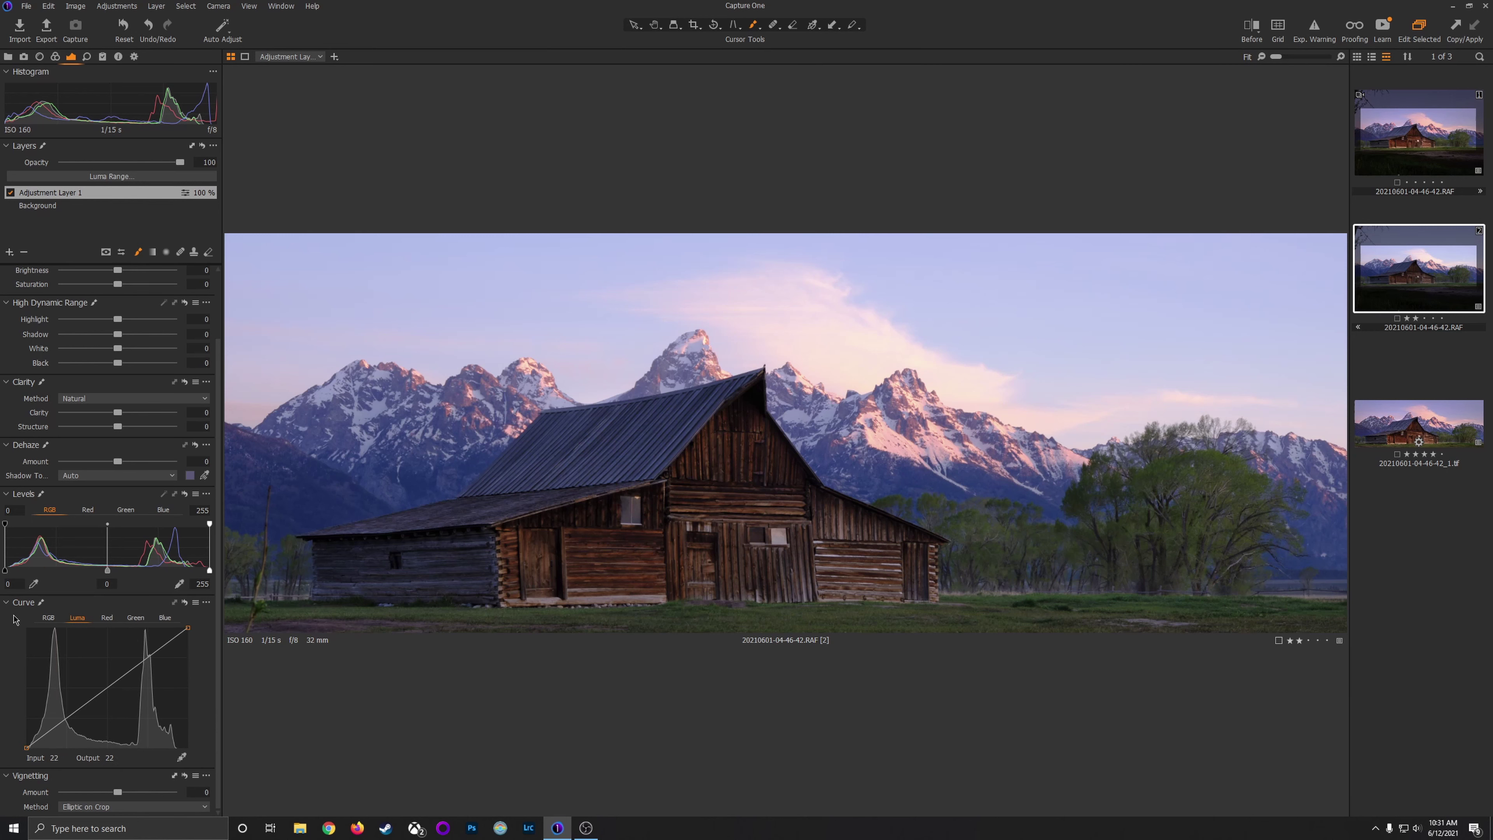
pyautogui.click(76, 714)
pyautogui.moveTo(136, 664); pyautogui.dragTo(130, 661)
pyautogui.moveTo(74, 712); pyautogui.dragTo(71, 712)
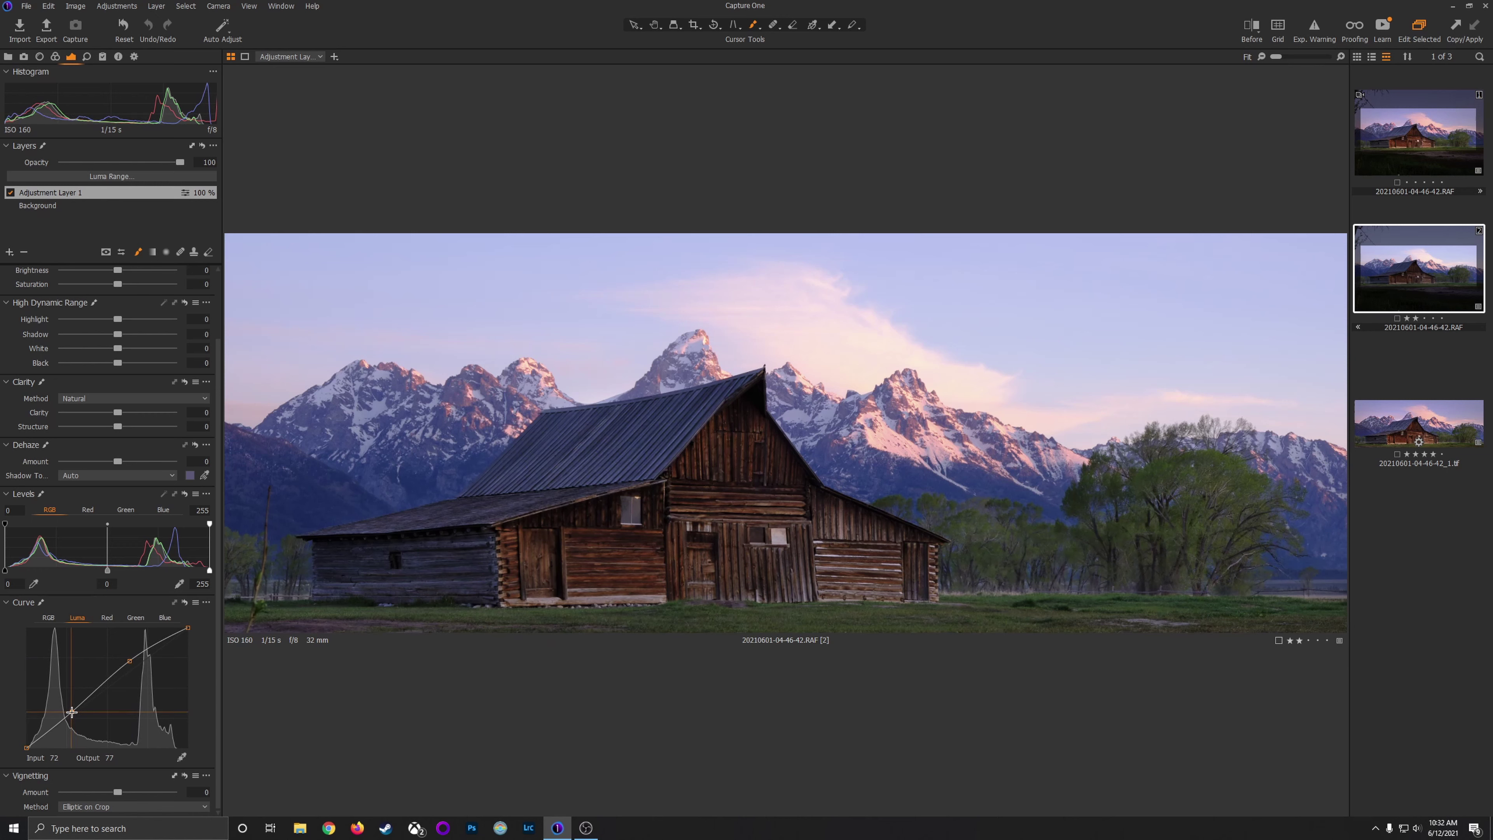
pyautogui.moveTo(129, 661); pyautogui.dragTo(120, 666)
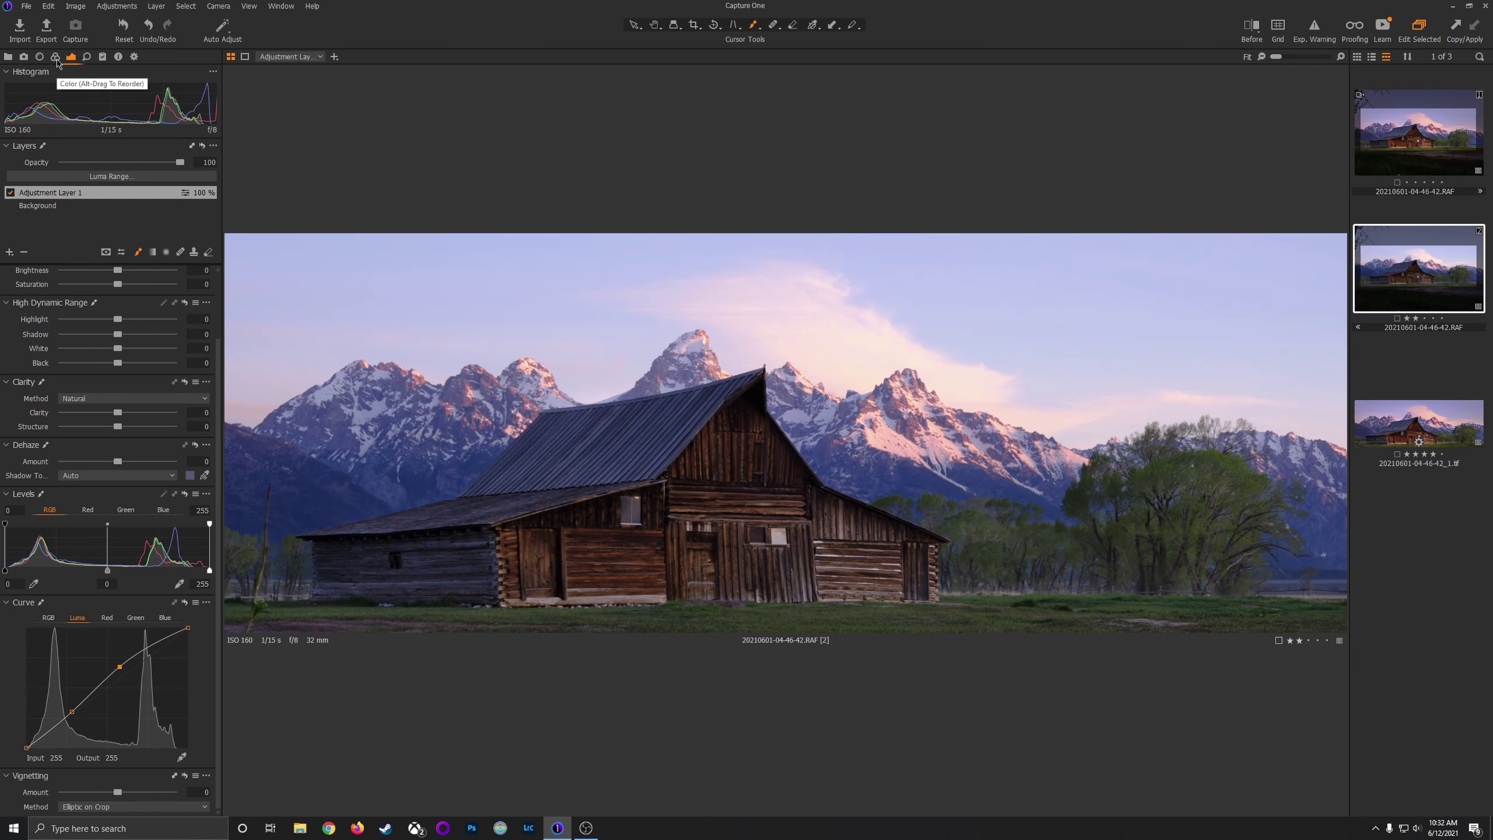
# In the advanced Color Editor, sample the barn's brown wood colour from the photo.
pyautogui.click(56, 57)
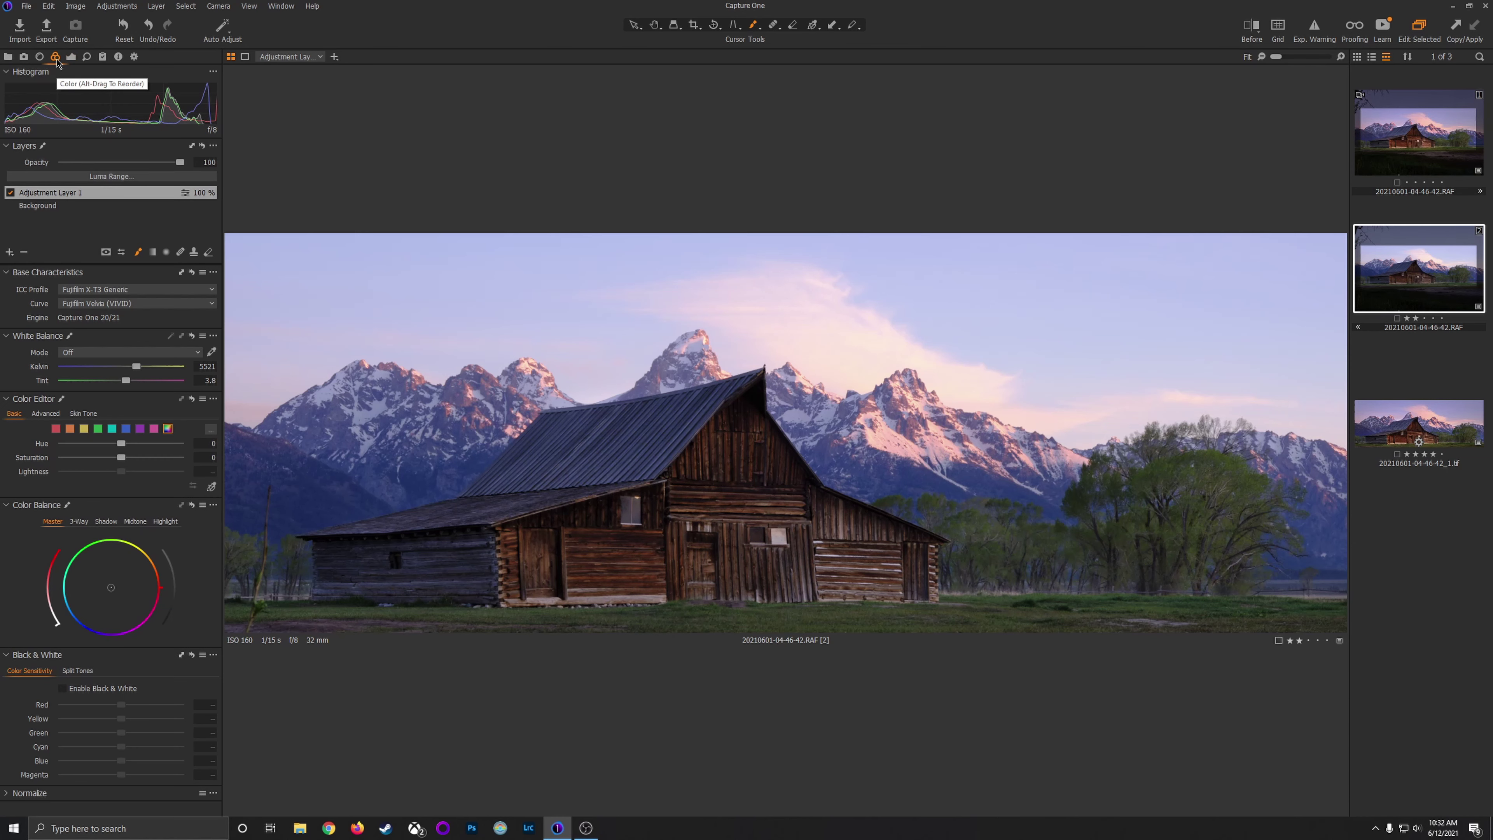
pyautogui.click(46, 415)
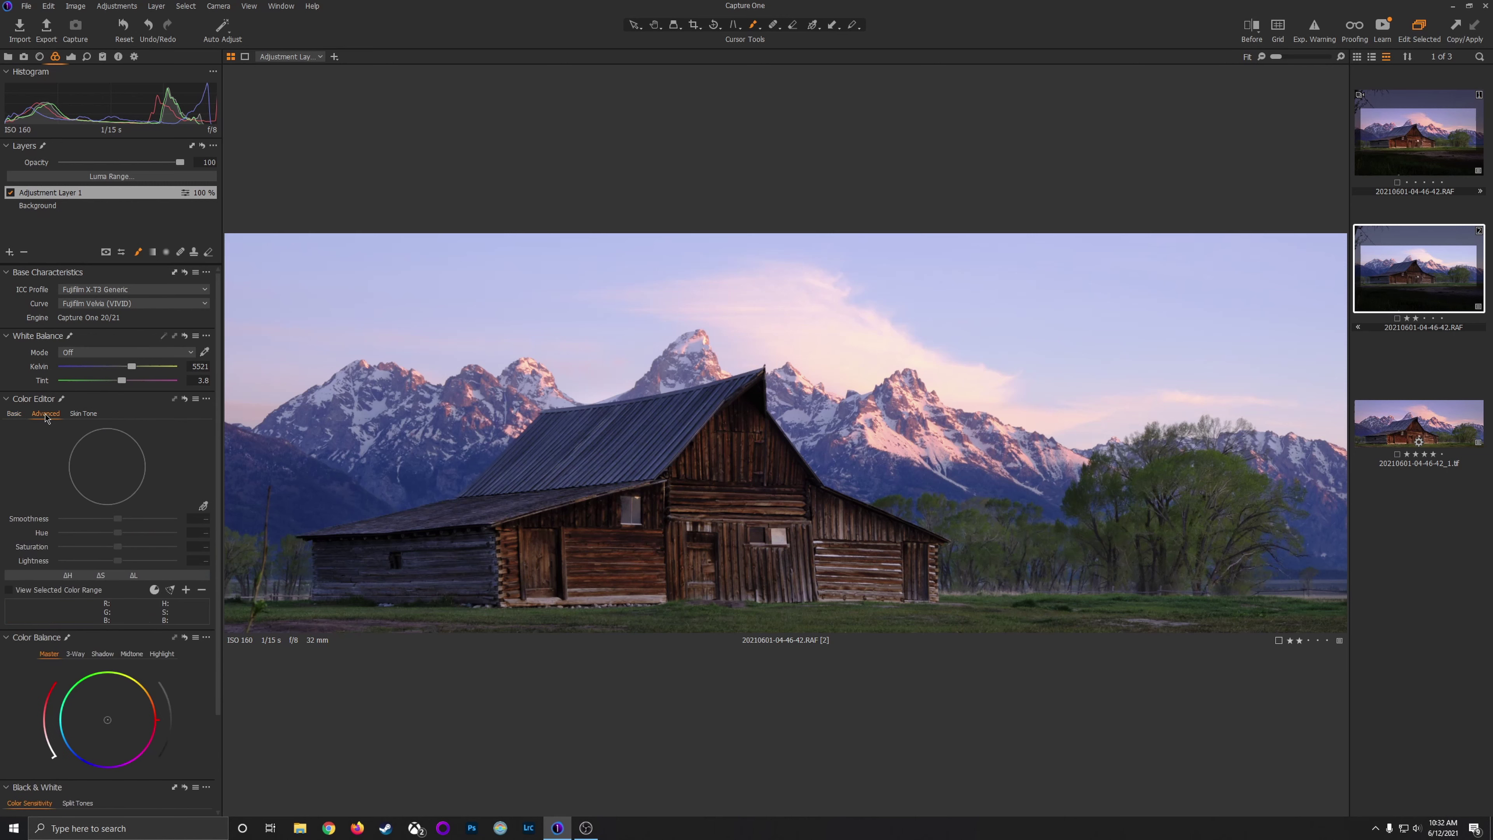
pyautogui.click(204, 507)
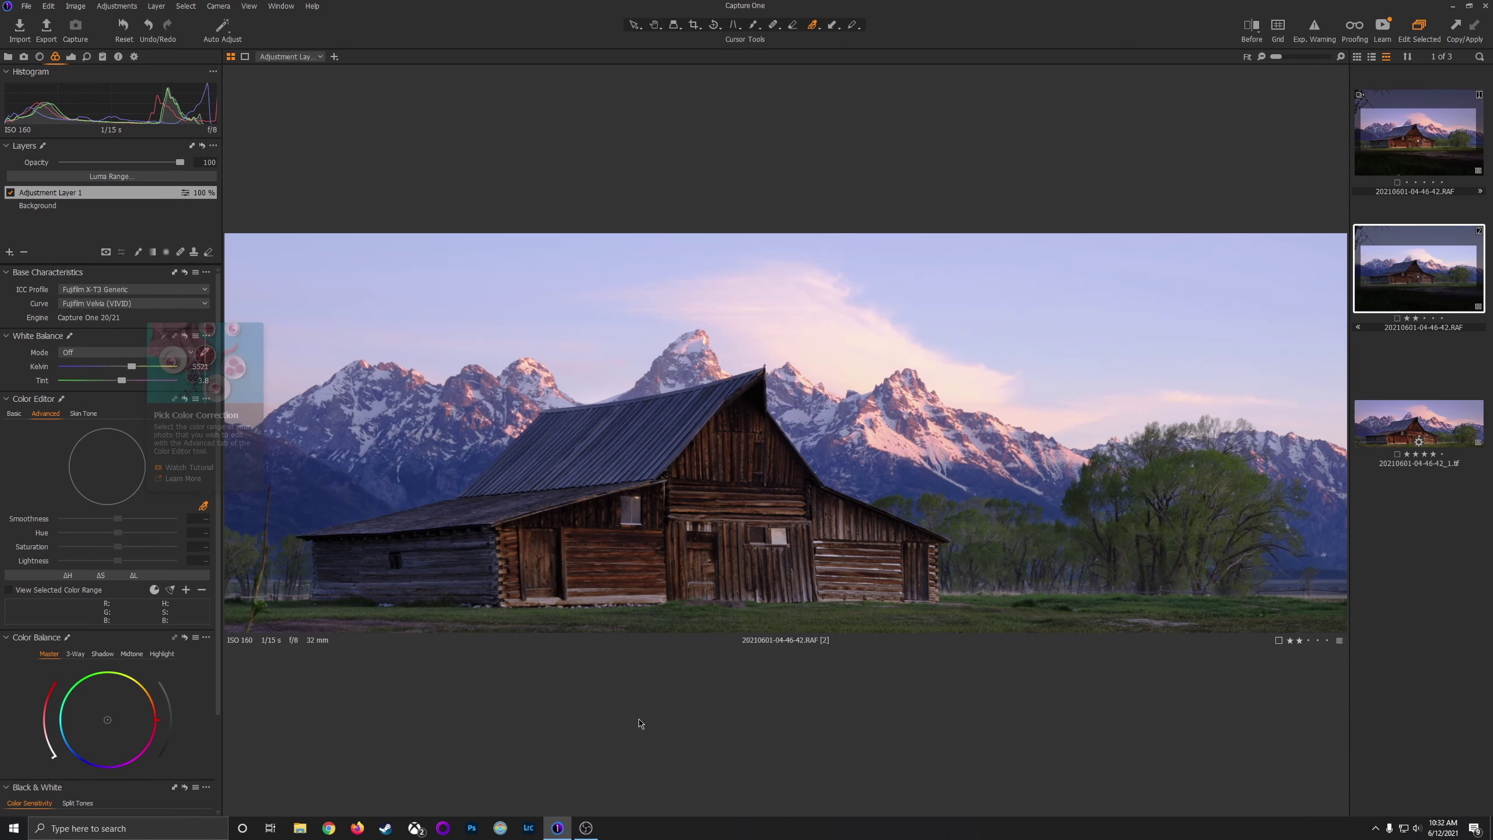
pyautogui.scroll(4, 573, 605)
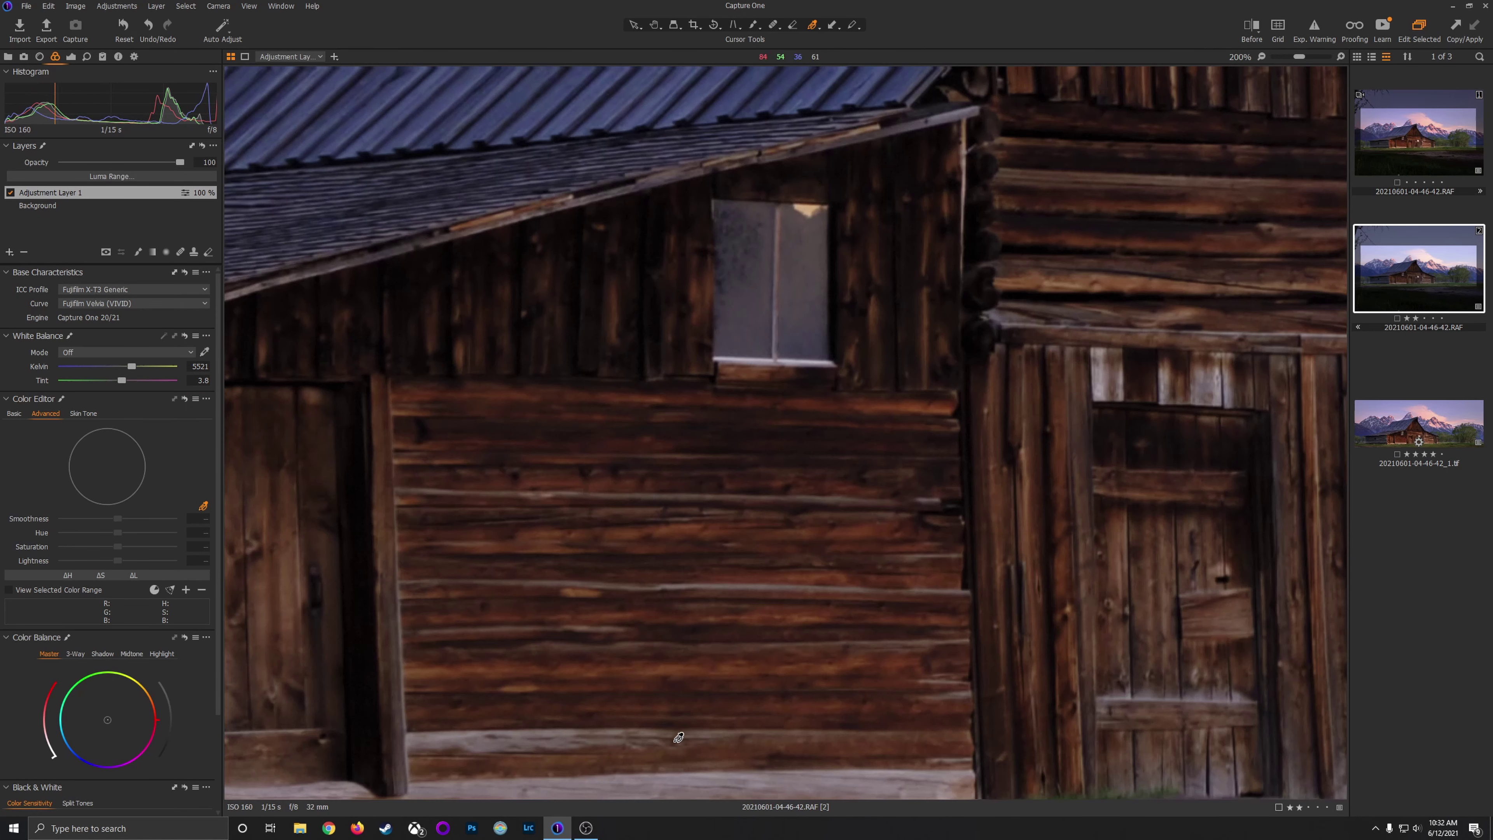
pyautogui.click(687, 523)
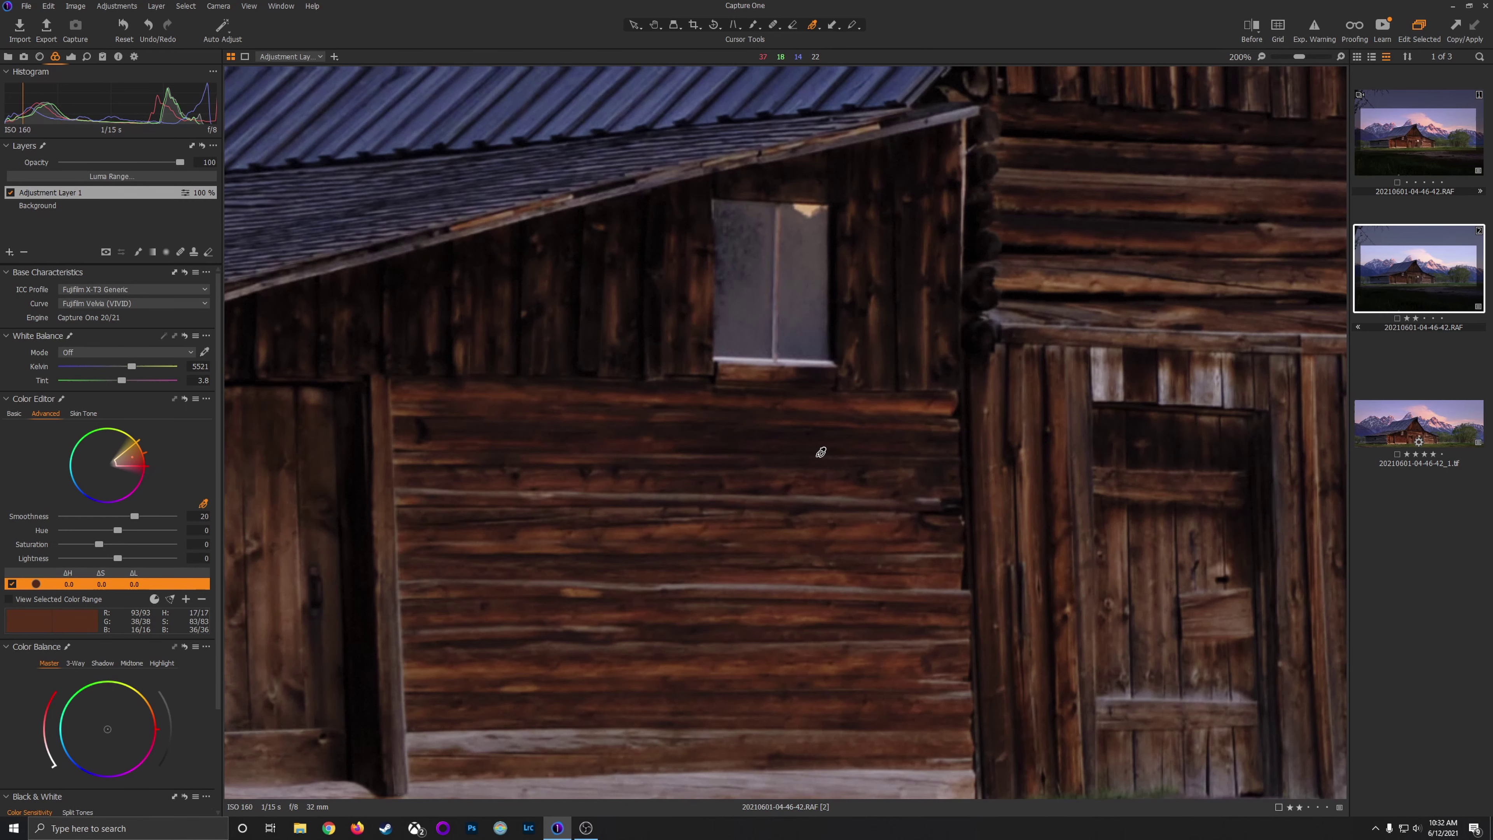
# Raise the wood tones' lightness to 21.1 and saturation to 36.3.
pyautogui.scroll(-3, 829, 464)
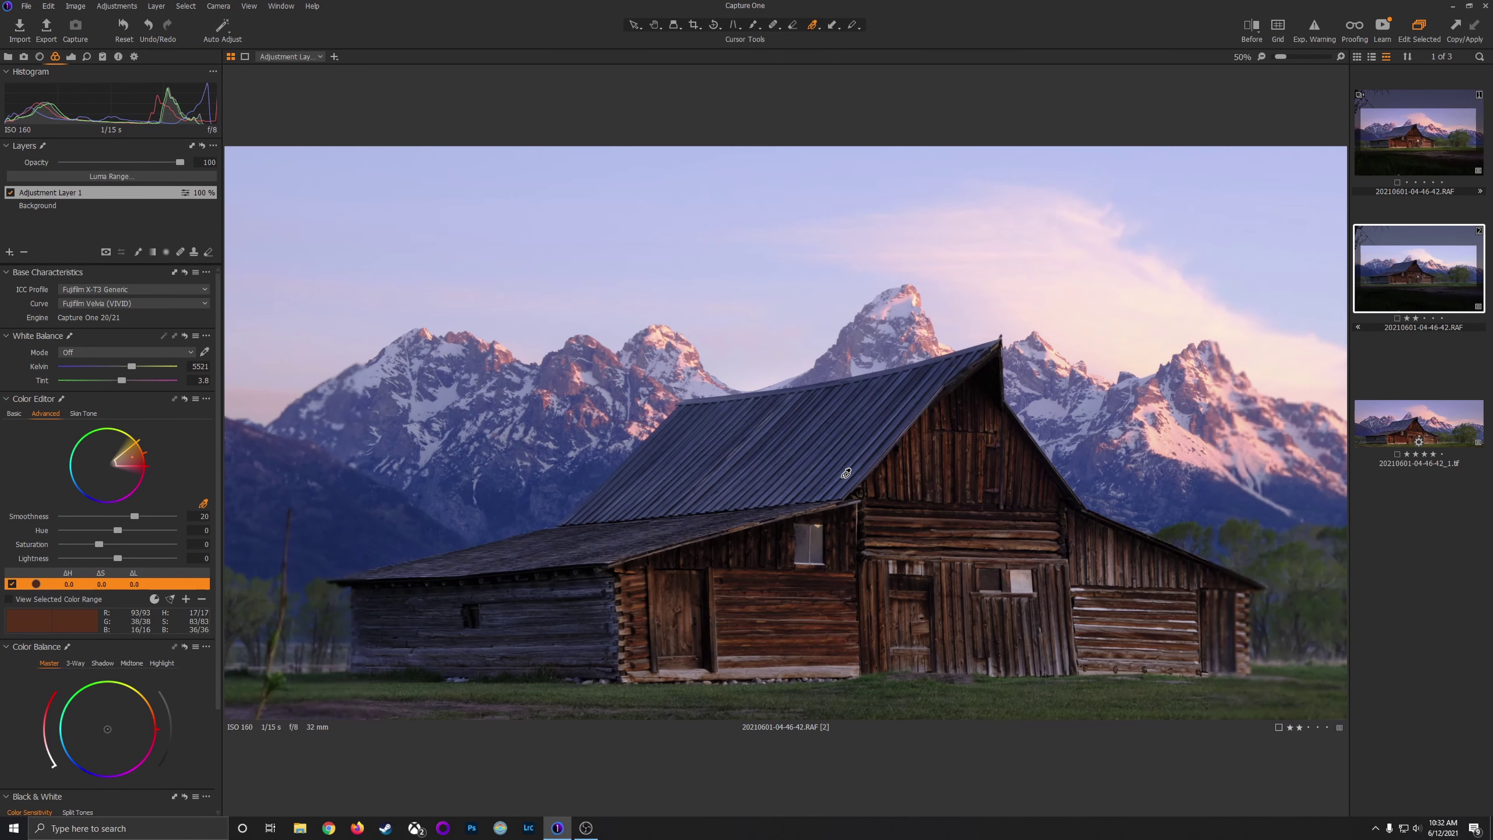
pyautogui.scroll(-1, 845, 473)
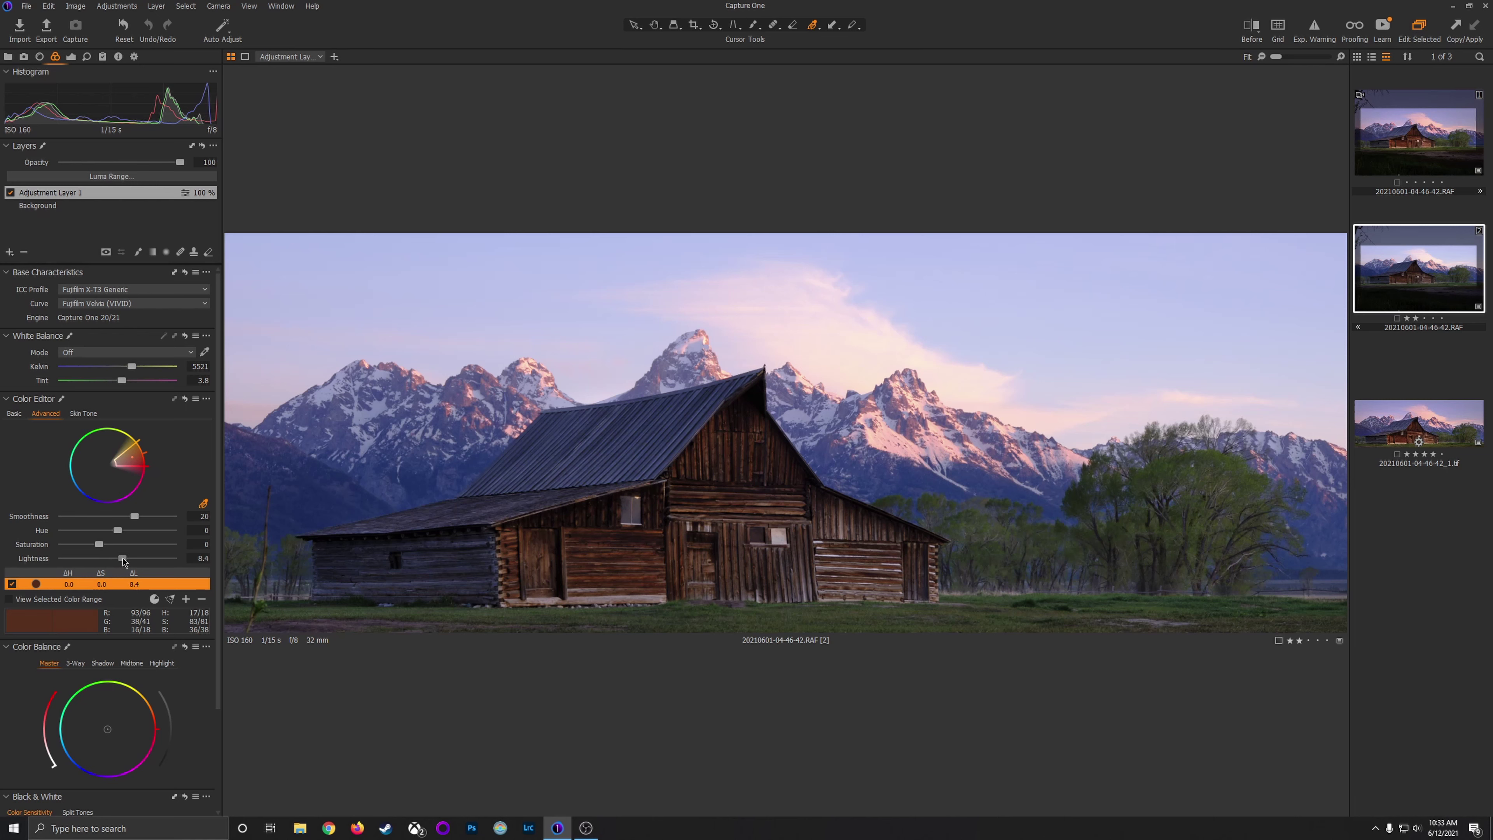
pyautogui.moveTo(123, 562); pyautogui.dragTo(133, 564)
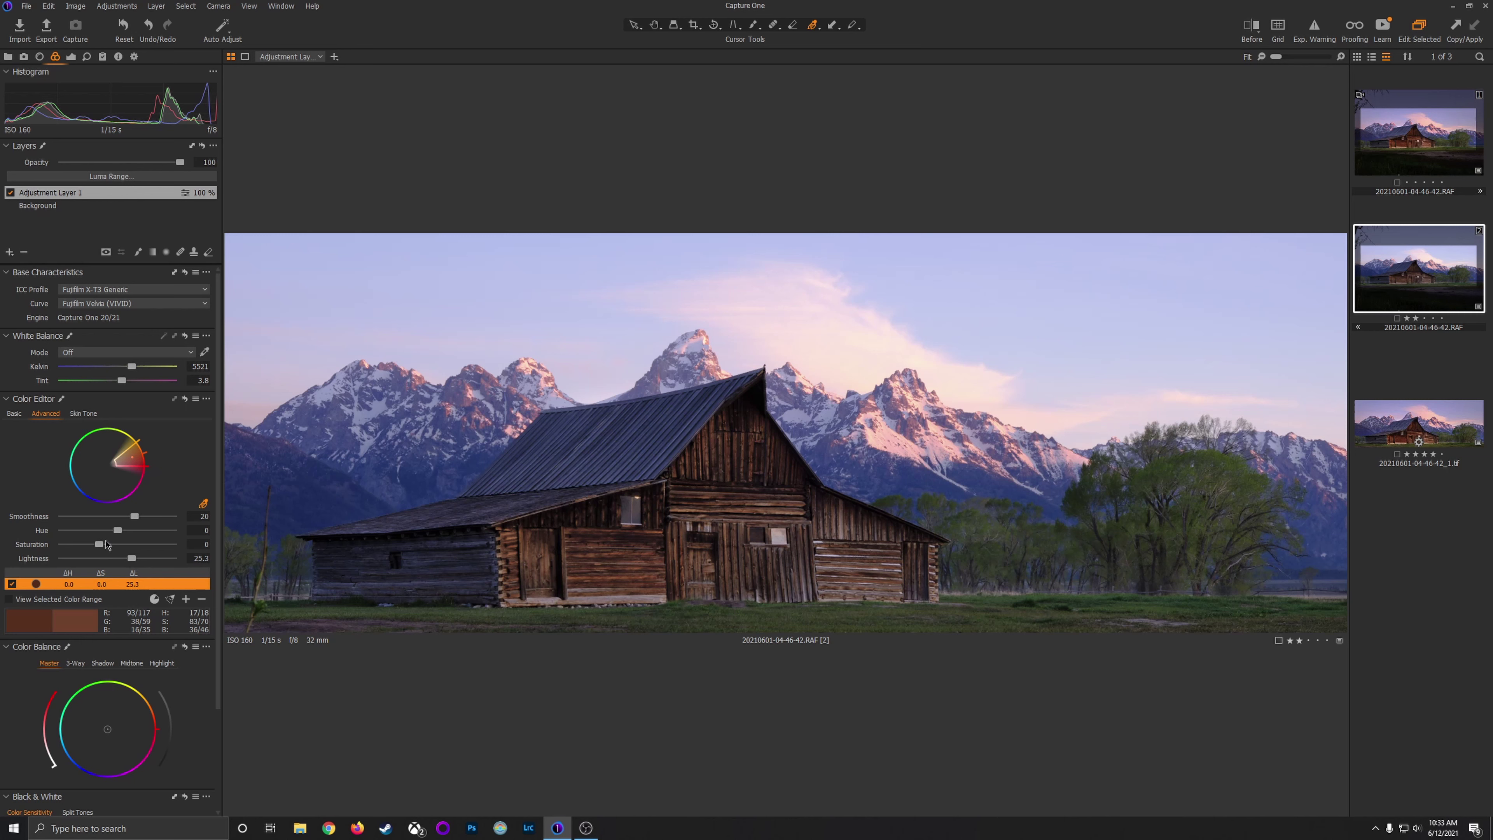
pyautogui.moveTo(101, 548); pyautogui.dragTo(115, 549)
pyautogui.moveTo(132, 564); pyautogui.dragTo(129, 564)
# In the basic Color Editor, set the green range's lightness to -13.4.
pyautogui.click(14, 413)
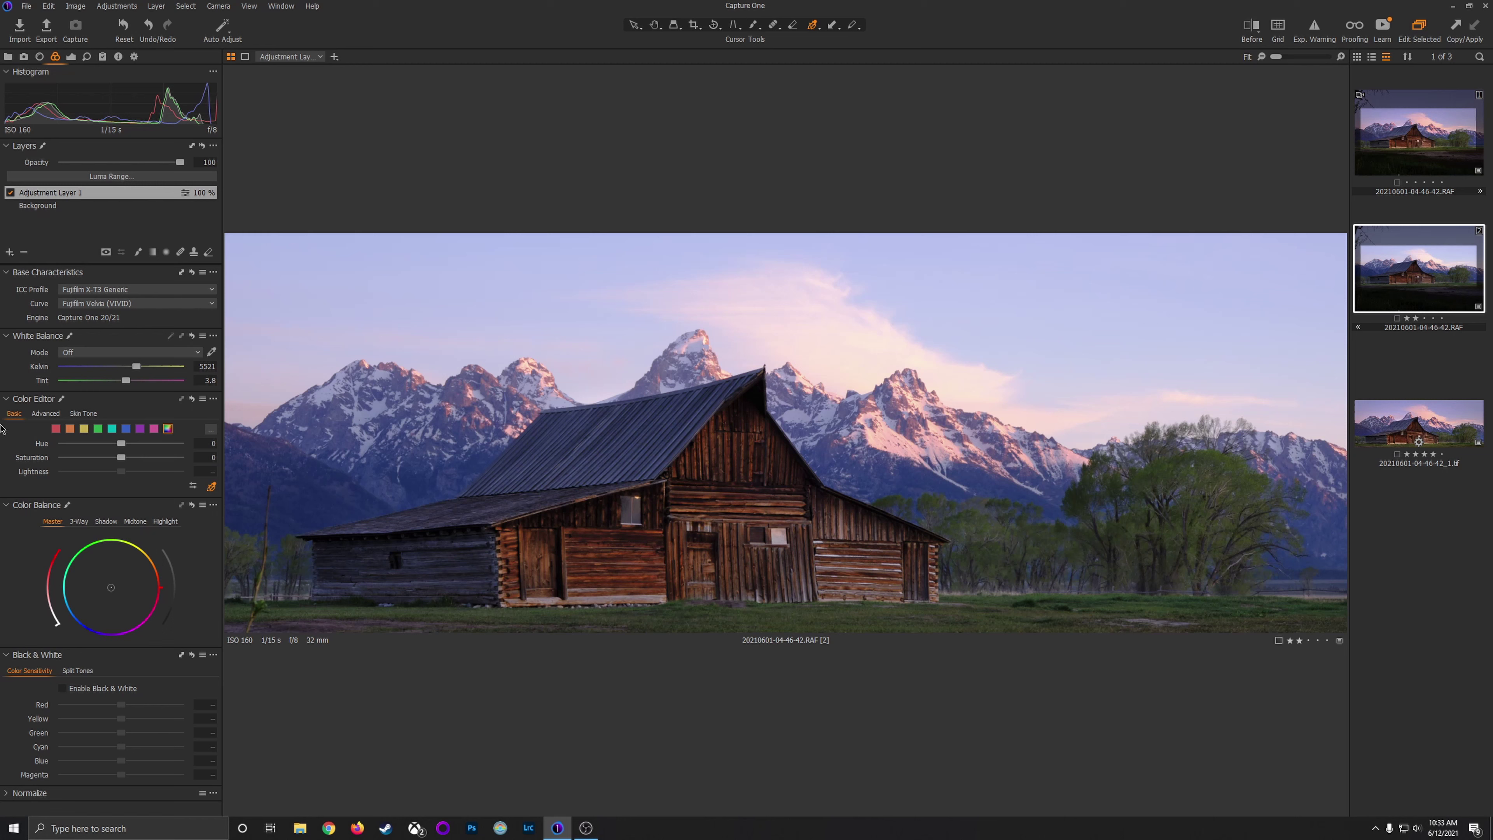
pyautogui.click(98, 429)
pyautogui.moveTo(121, 472); pyautogui.dragTo(106, 474)
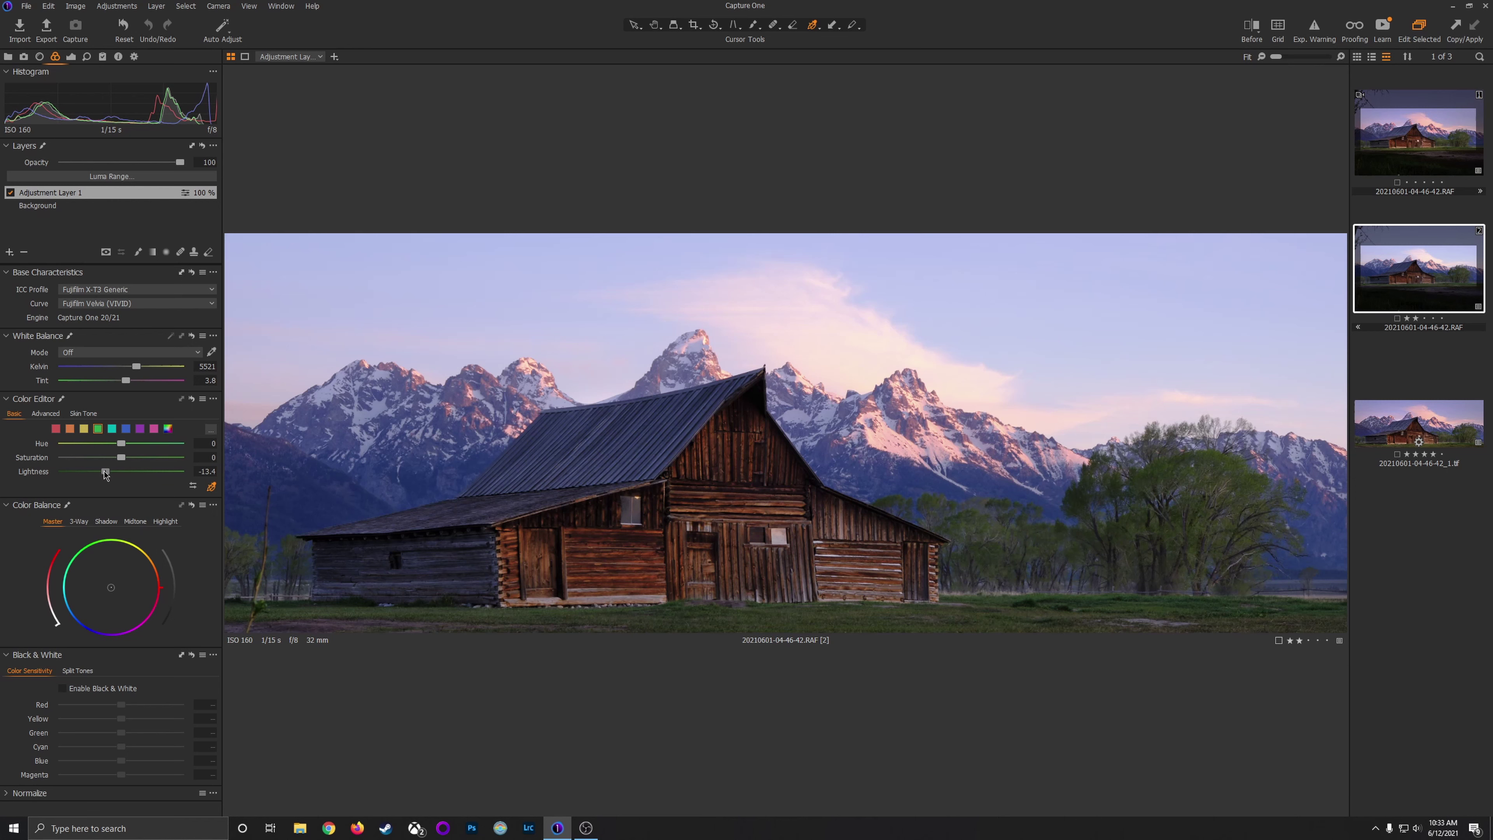
pyautogui.moveTo(109, 477); pyautogui.dragTo(106, 478)
# Raise yellow lightness to 20, reshape the Luma curve, and nudge exposure up to 0.55.
pyautogui.click(84, 430)
pyautogui.moveTo(122, 472); pyautogui.dragTo(146, 472)
pyautogui.click(71, 57)
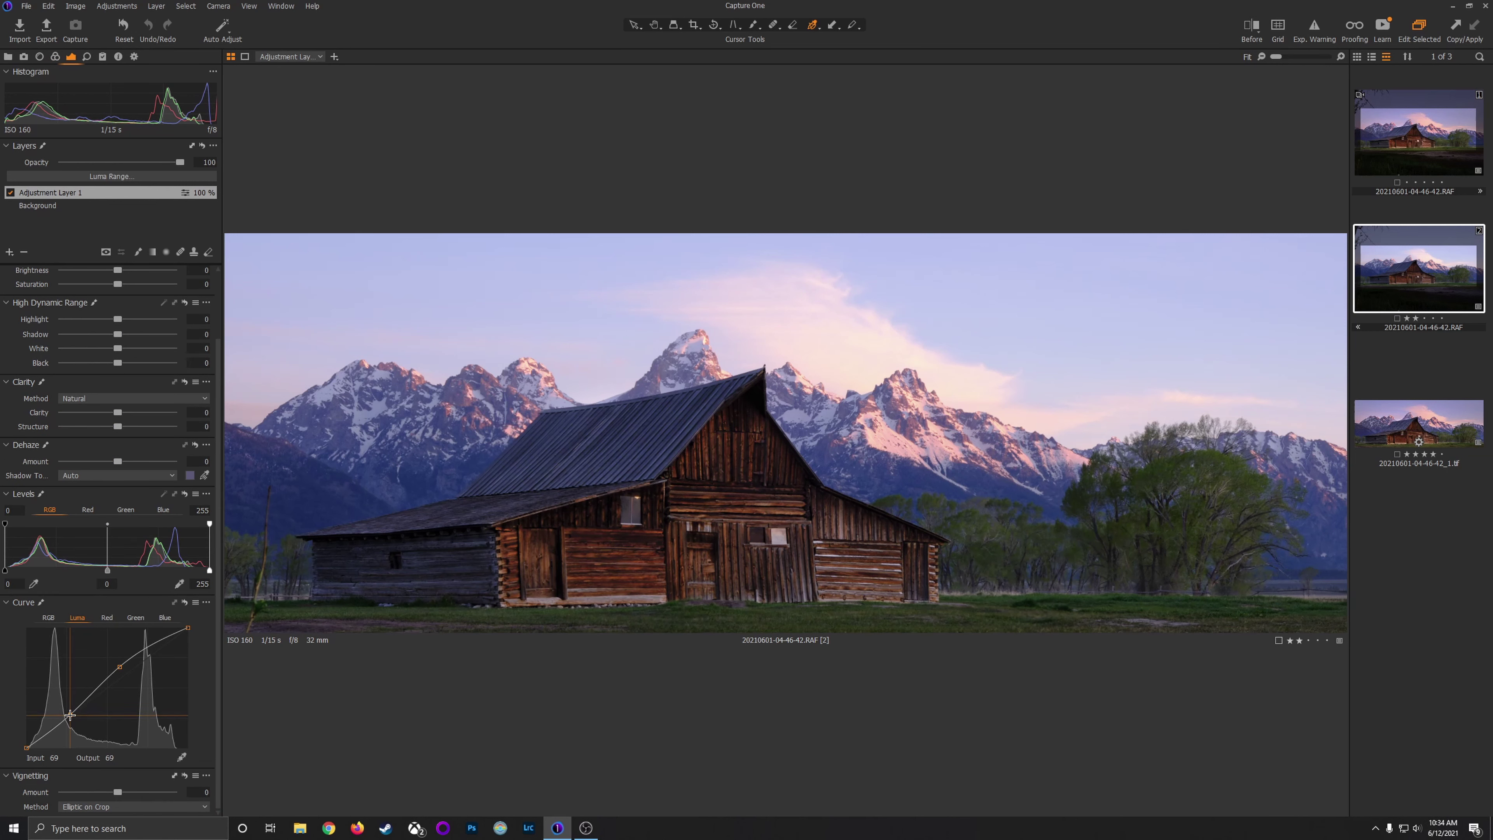
pyautogui.click(68, 715)
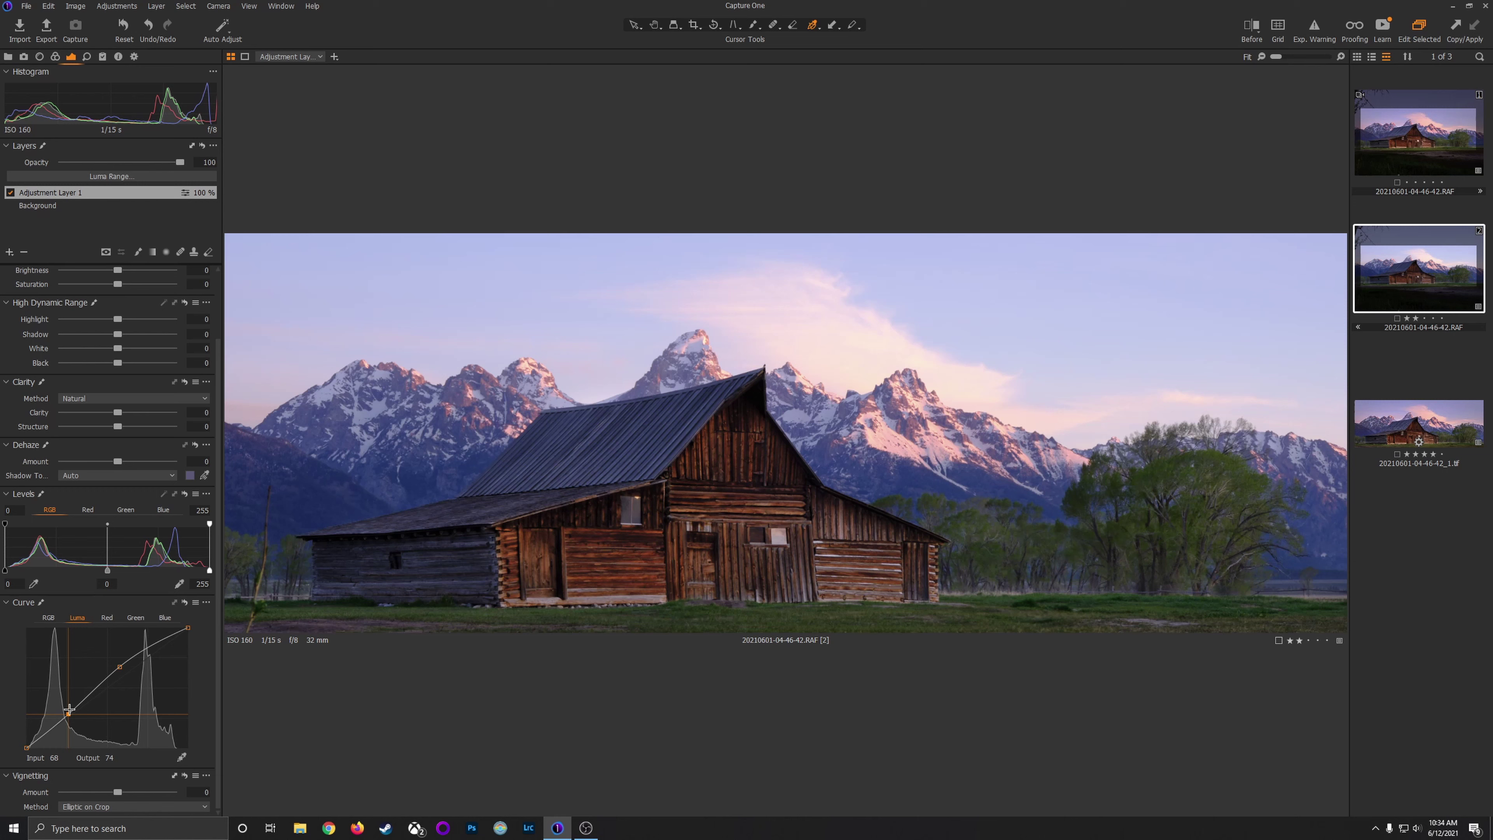
pyautogui.moveTo(119, 669); pyautogui.dragTo(106, 664)
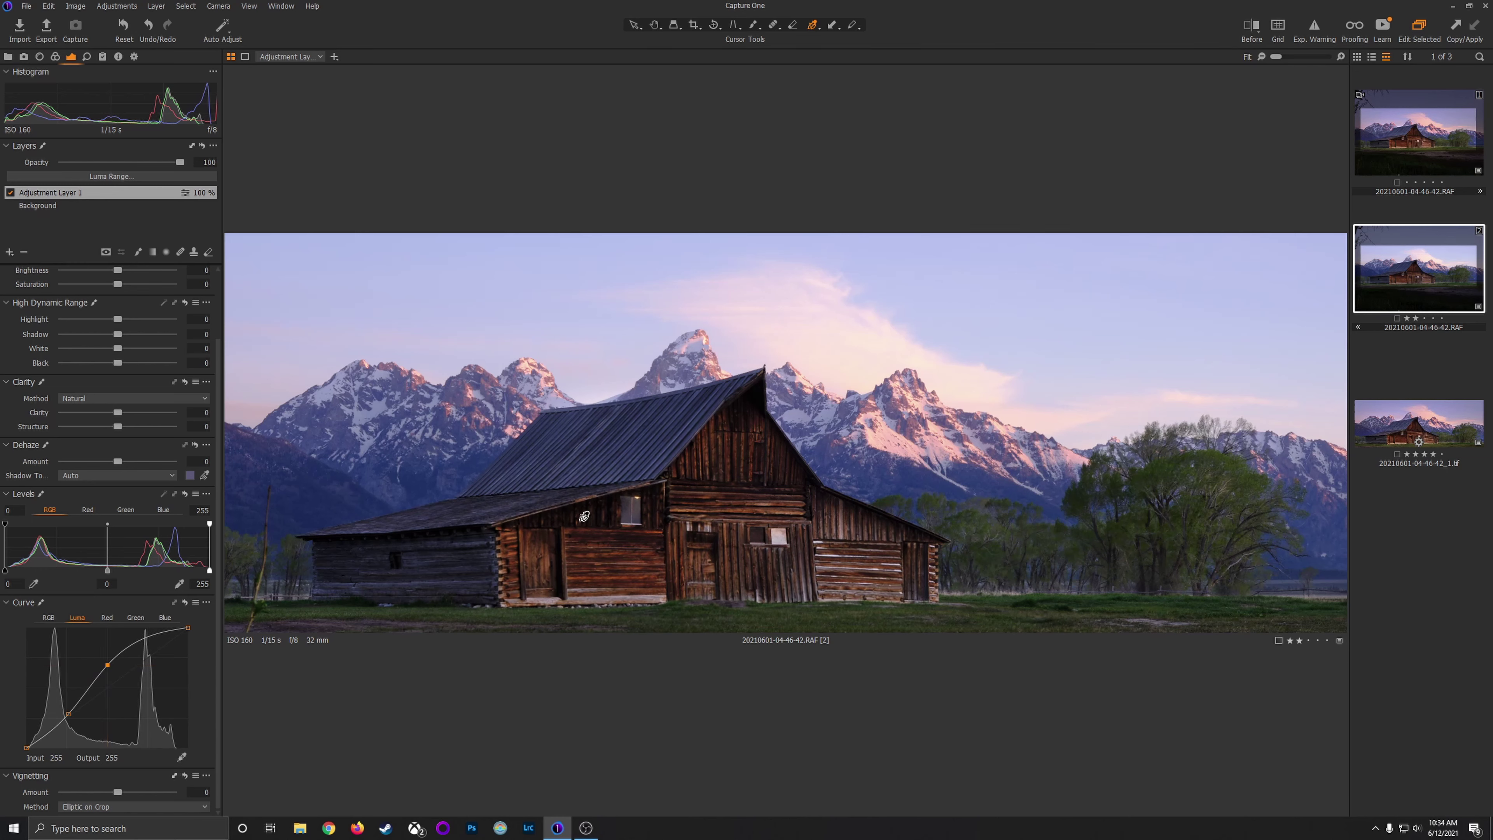
pyautogui.scroll(2, 123, 323)
pyautogui.moveTo(123, 319); pyautogui.dragTo(126, 320)
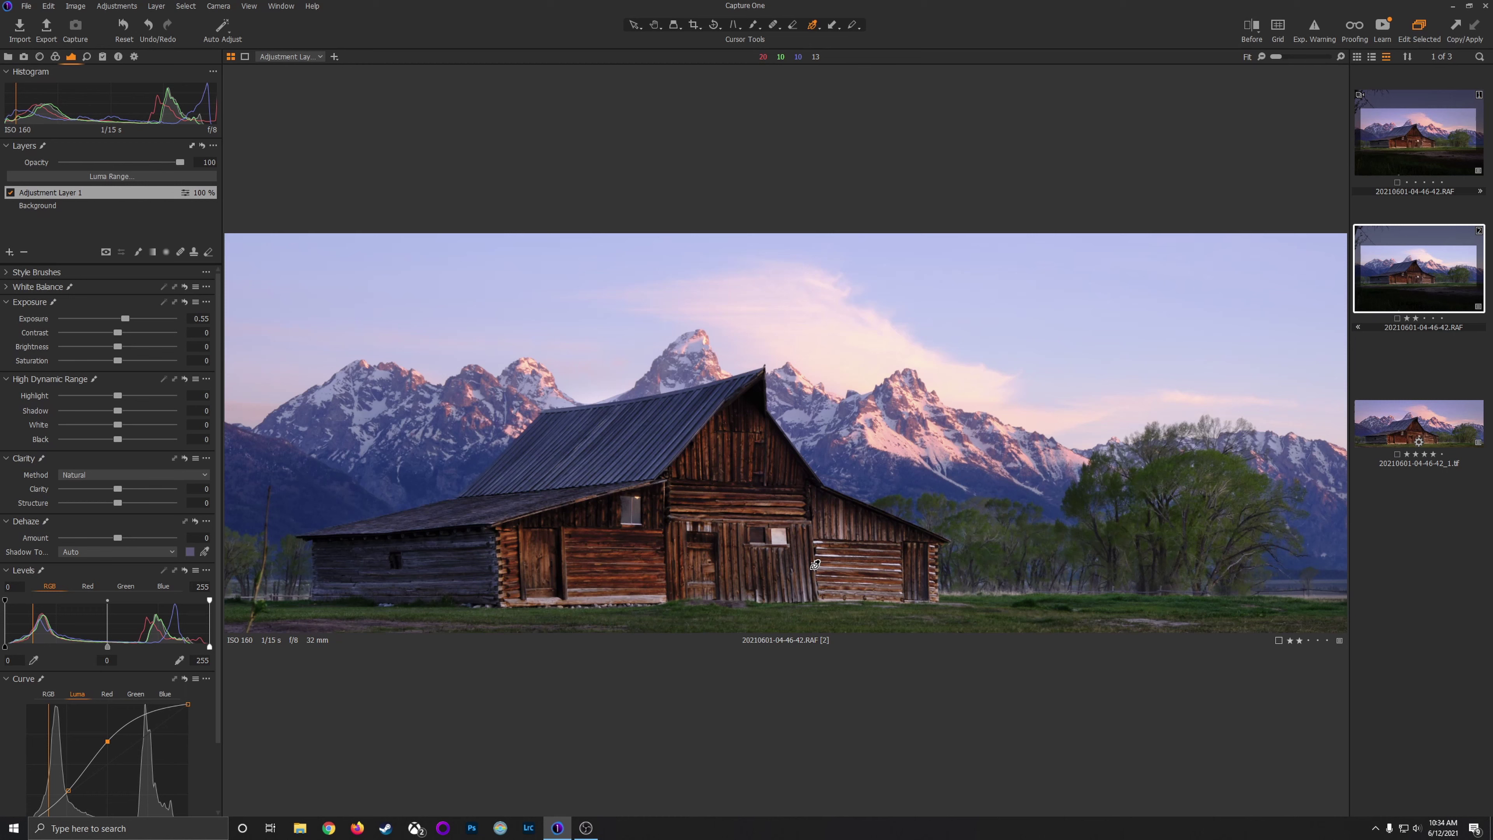
# Rename Adjustment Layer 1 to 'Foreground'.
pyautogui.doubleClick(47, 194)
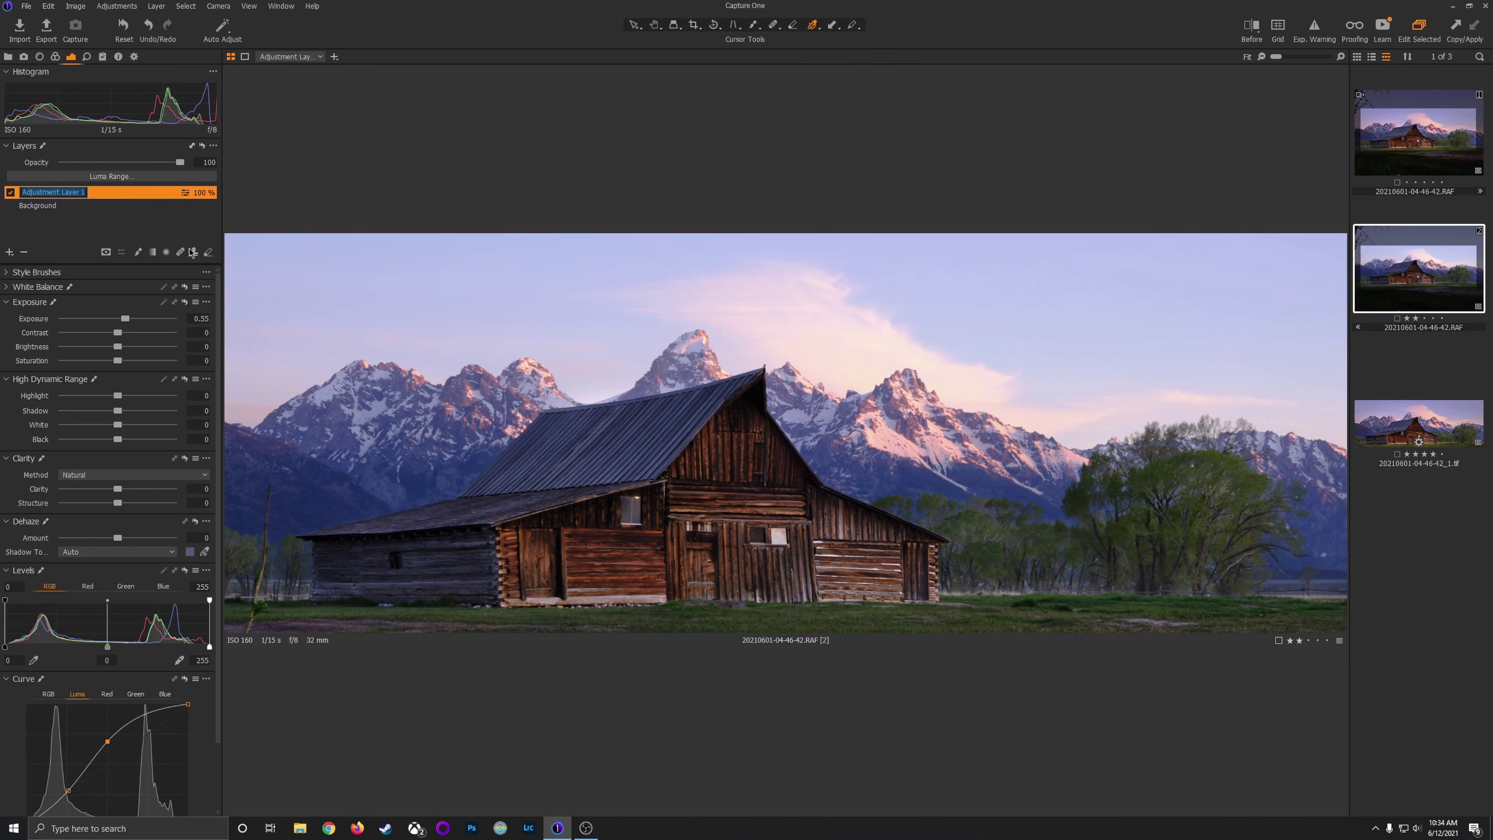
pyautogui.write('Foreground')
pyautogui.press('Return')
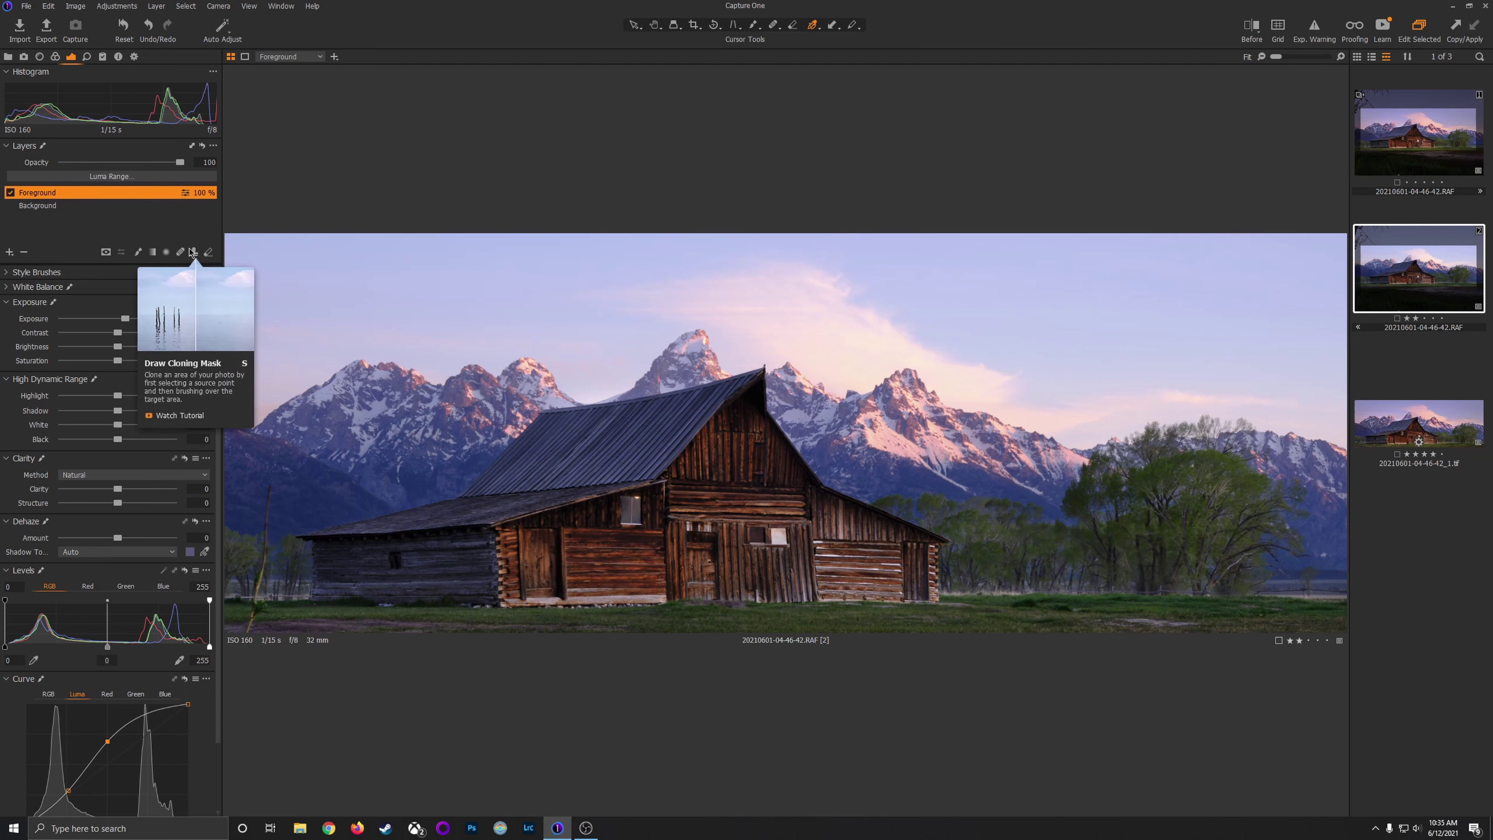
# Add a new empty adjustment layer named 'Sky'.
pyautogui.click(9, 252)
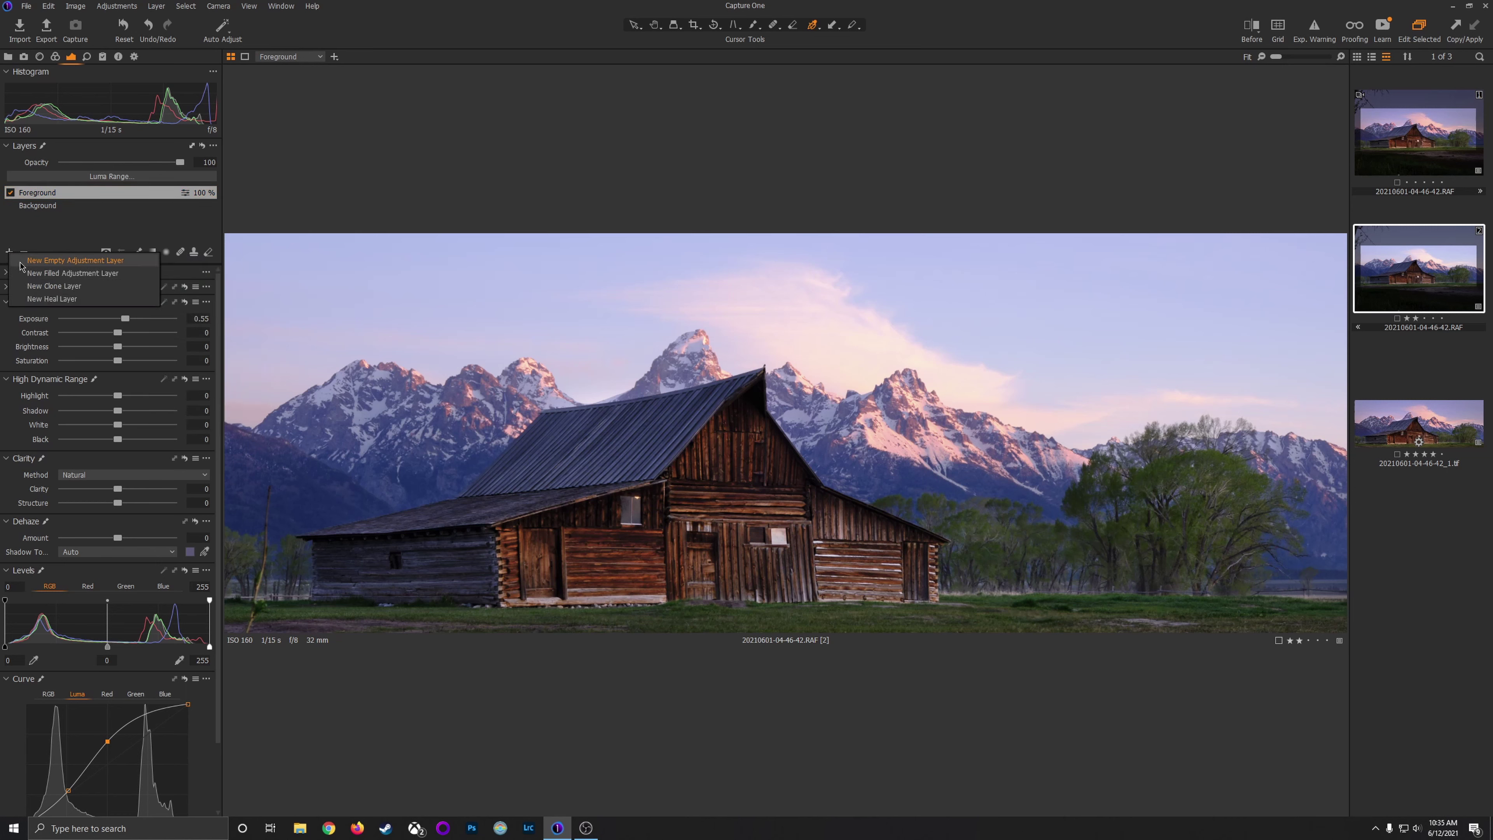
pyautogui.click(21, 262)
pyautogui.doubleClick(55, 194)
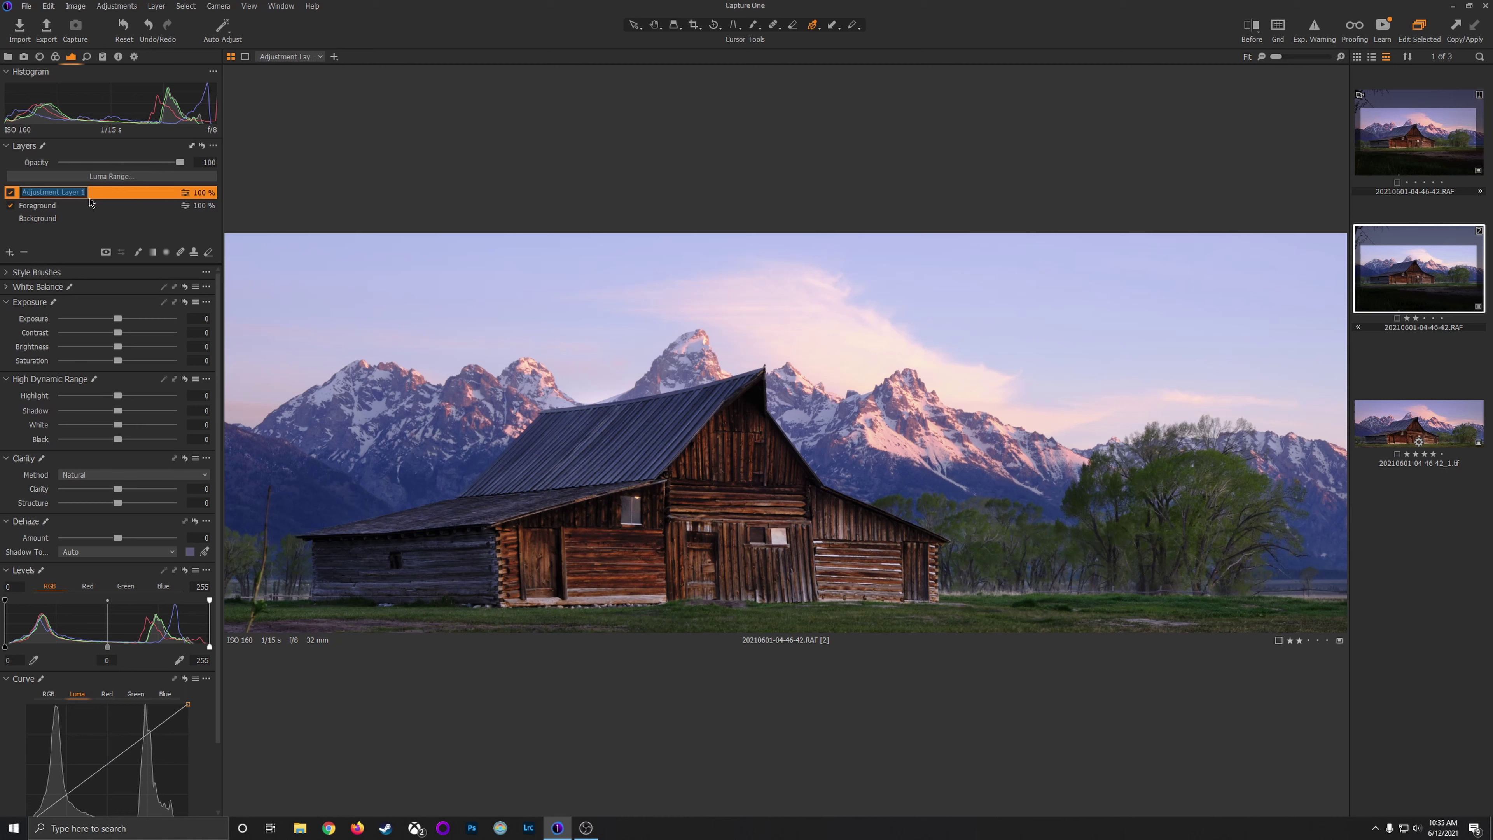
pyautogui.write('Sky')
pyautogui.press('Return')
# Draw a linear gradient mask down over the sky and shift it slightly higher.
pyautogui.click(154, 252)
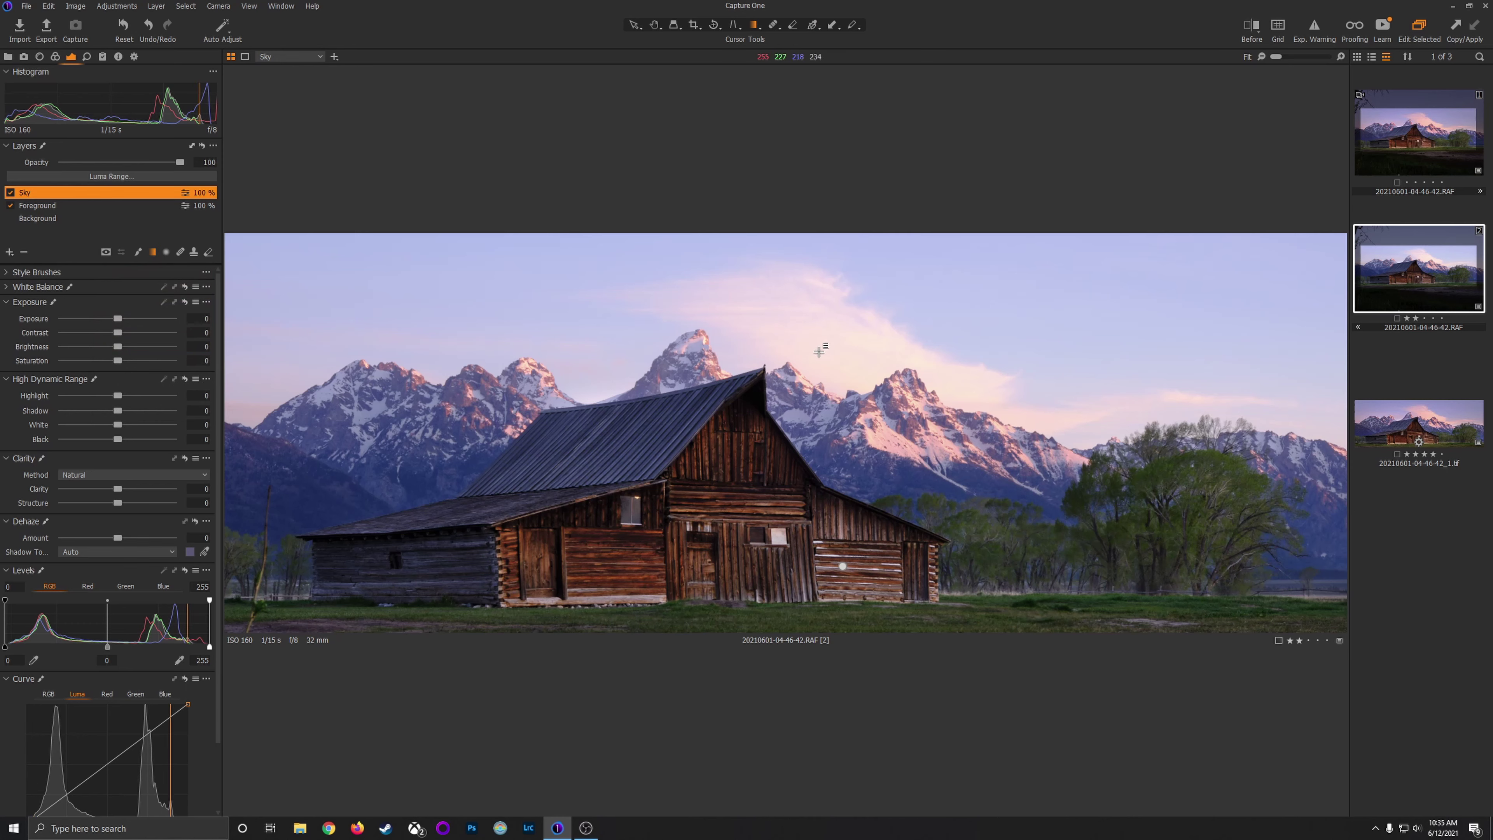
pyautogui.moveTo(808, 356); pyautogui.dragTo(837, 550)
pyautogui.moveTo(811, 452); pyautogui.dragTo(812, 447)
# Restrict the Sky mask's Luma Range to 80–255 with a falloff of about 59, showing the mask.
pyautogui.click(109, 176)
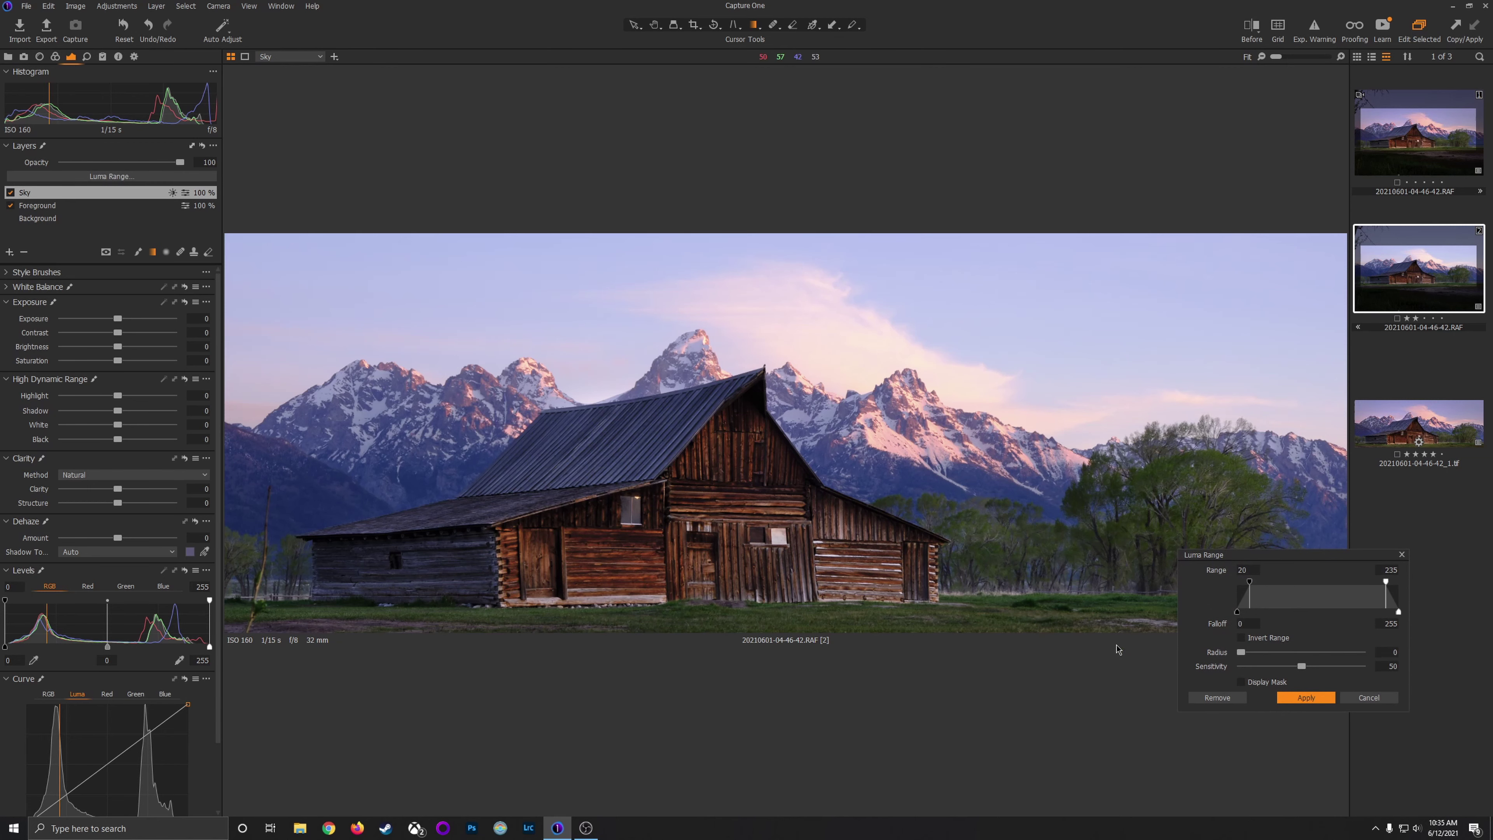
pyautogui.moveTo(1280, 560); pyautogui.dragTo(1287, 554)
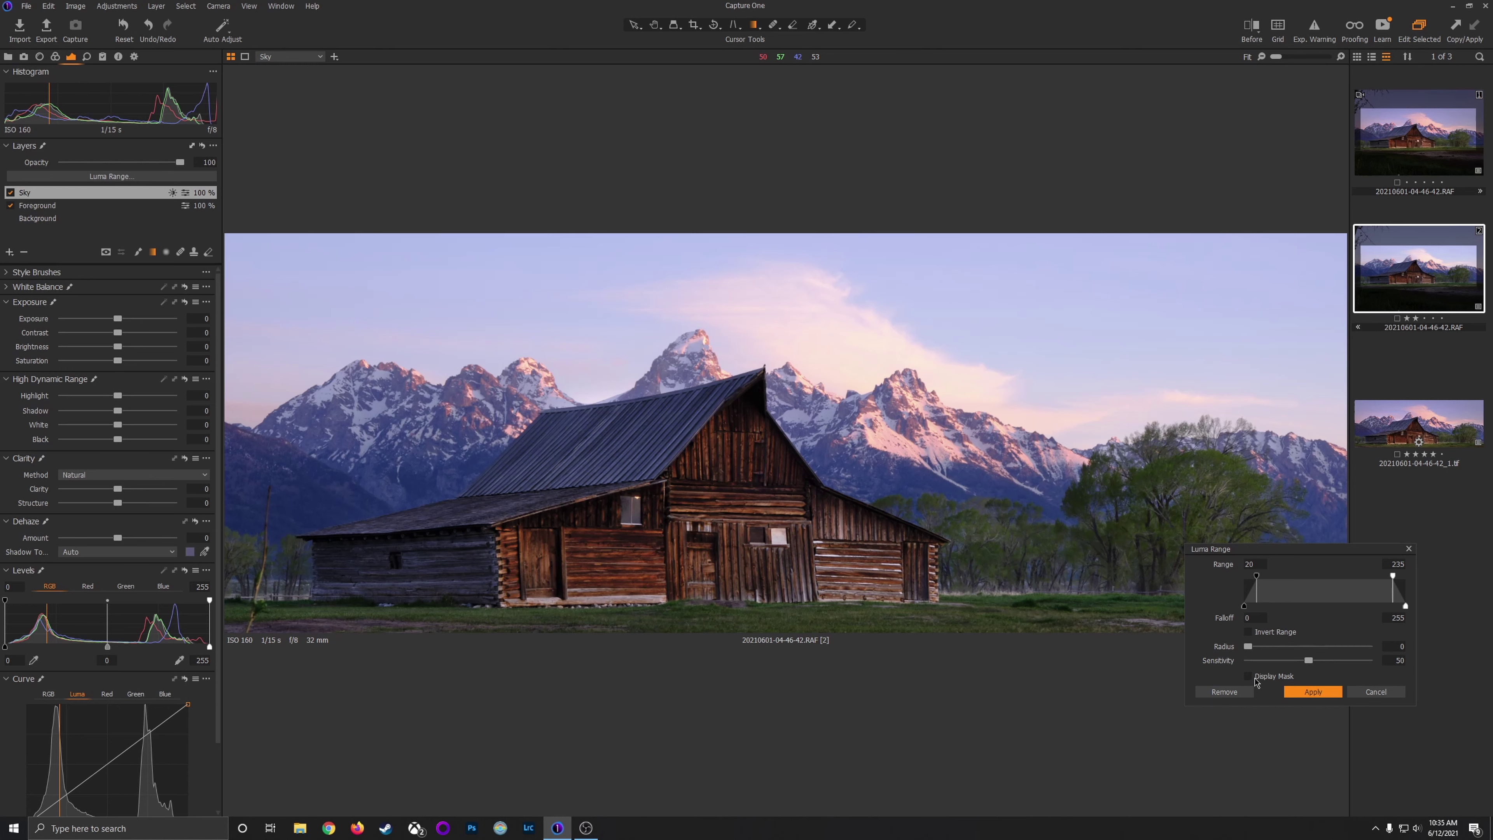
pyautogui.click(1251, 678)
pyautogui.moveTo(1308, 552); pyautogui.dragTo(1077, 590)
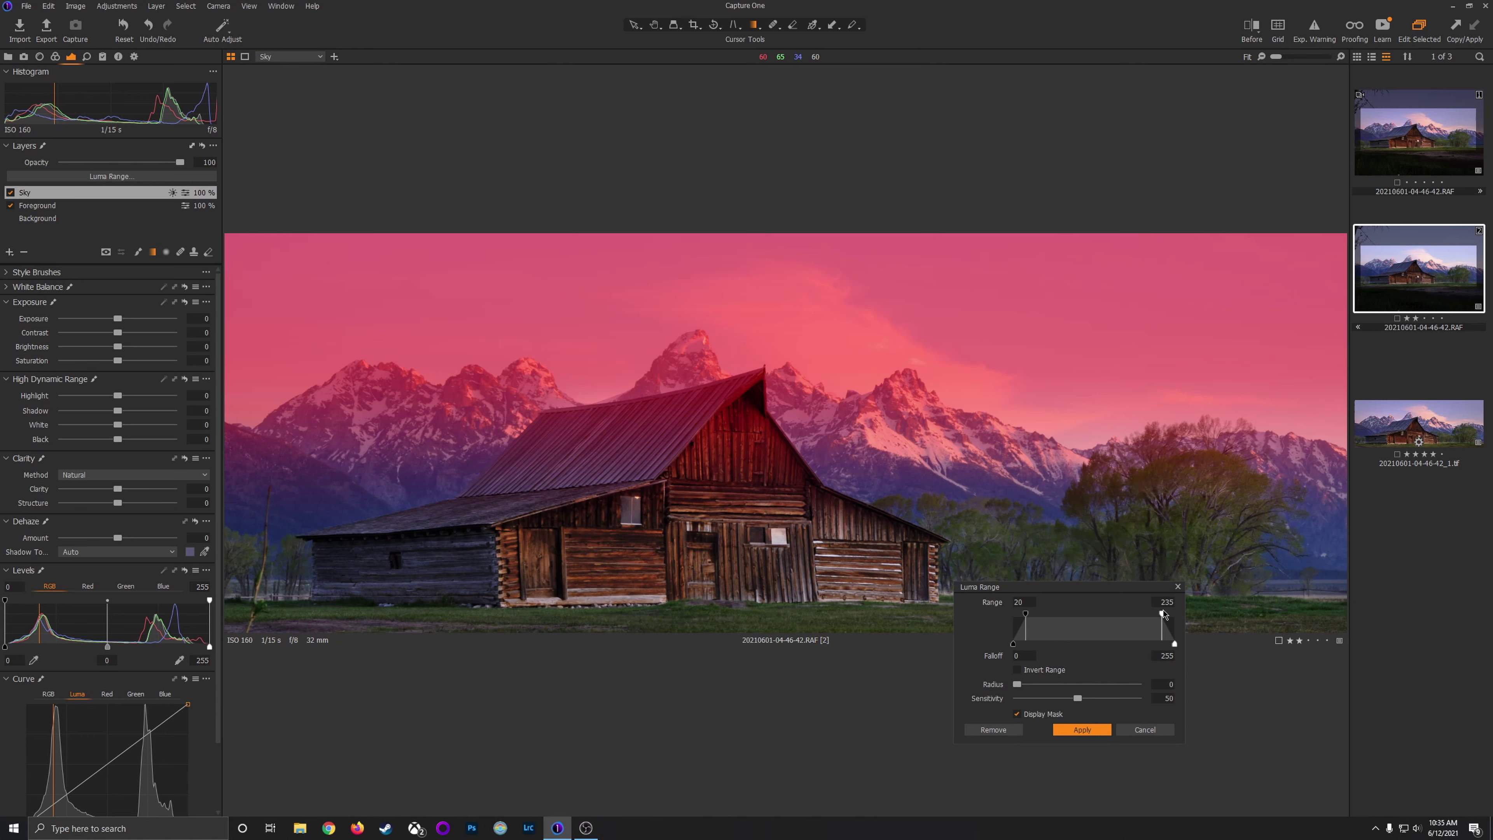
pyautogui.moveTo(1164, 615); pyautogui.dragTo(1193, 621)
pyautogui.moveTo(1027, 619); pyautogui.dragTo(1029, 652)
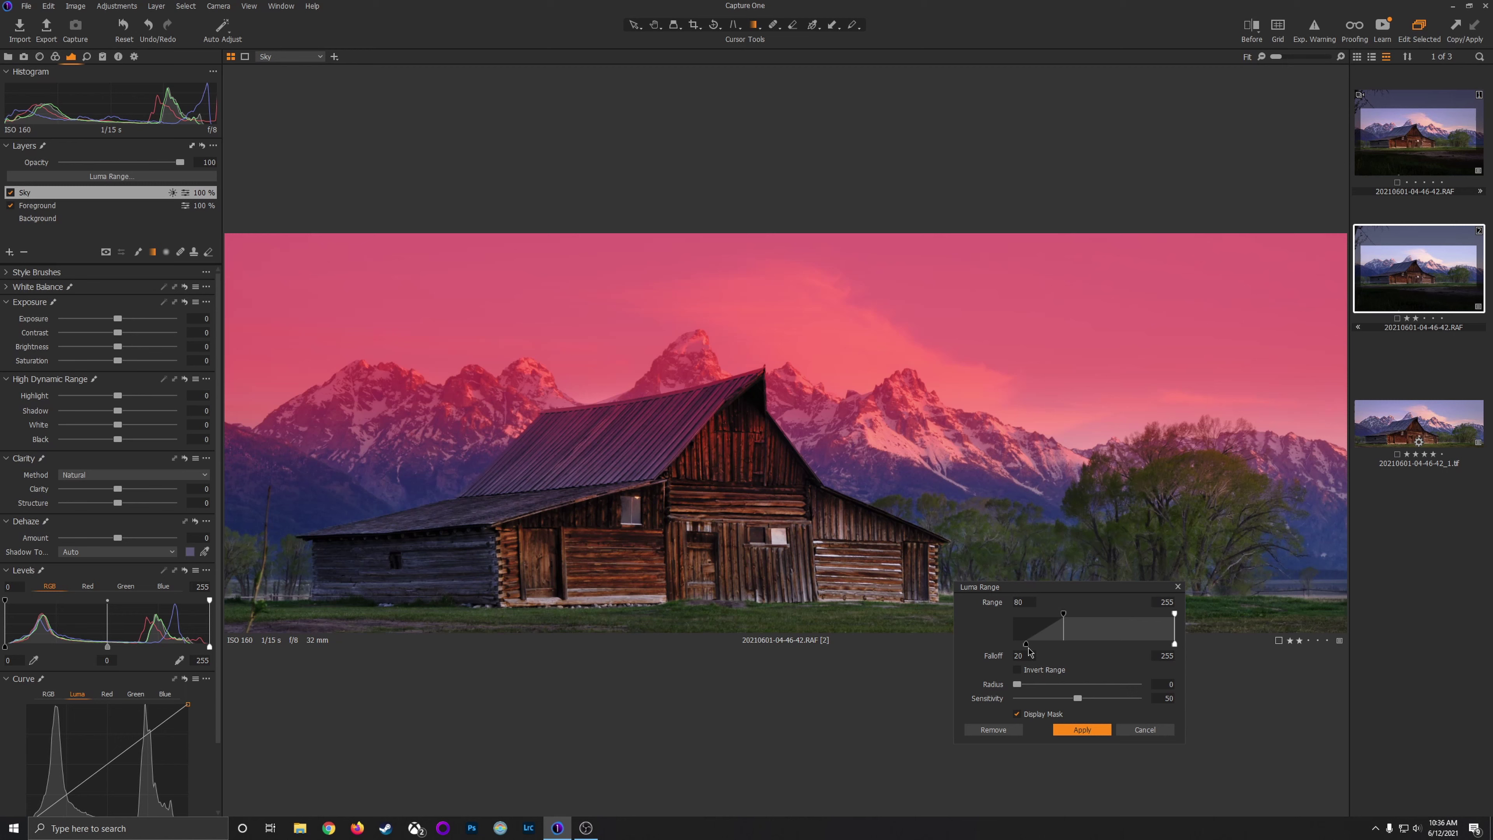
pyautogui.moveTo(1029, 650); pyautogui.dragTo(1055, 648)
# Apply the luma range, lower the sky gradient slightly, and check the mask overlay.
pyautogui.click(1081, 730)
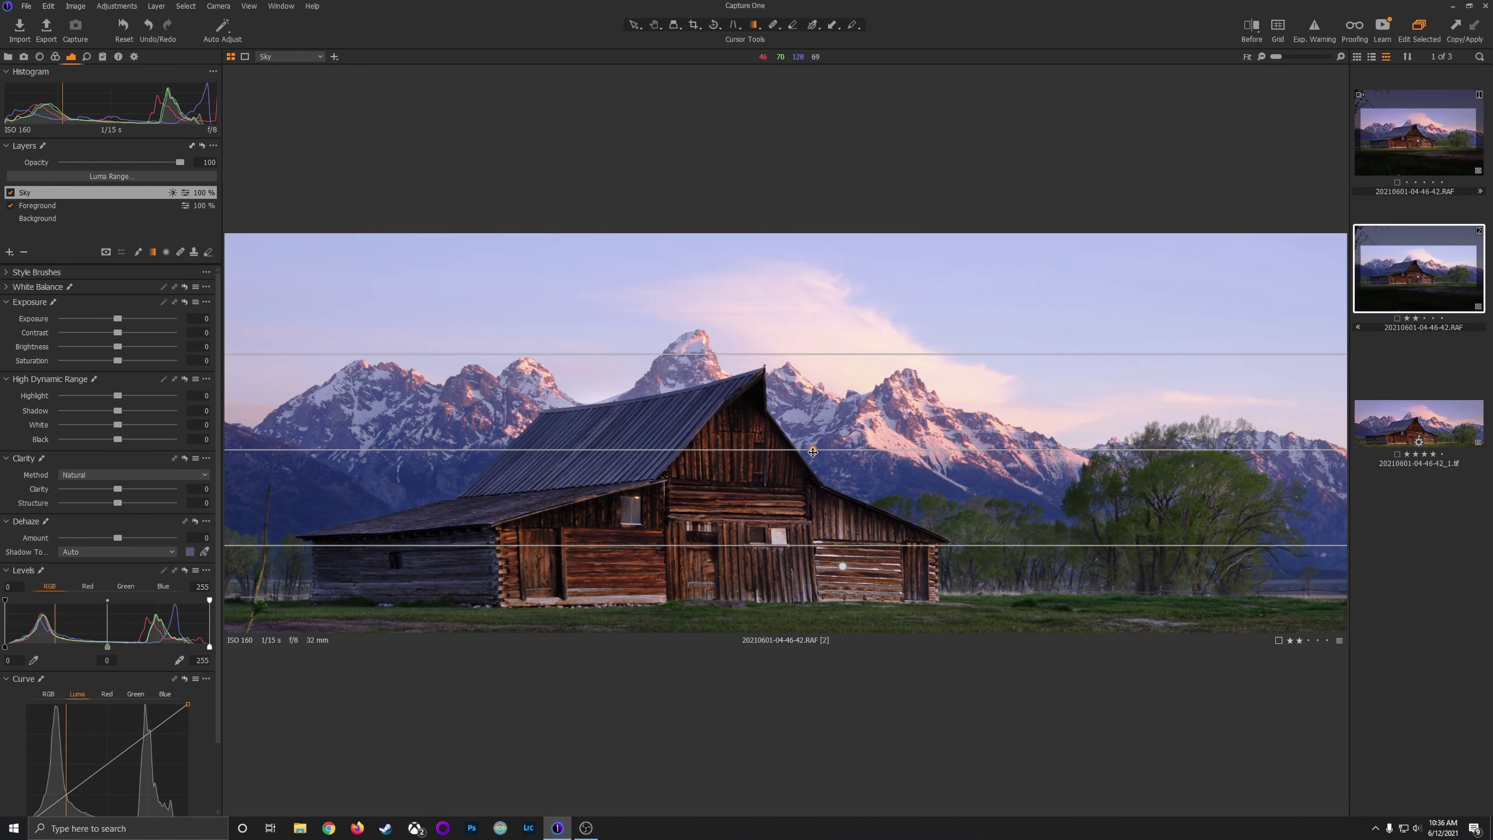
pyautogui.moveTo(813, 452); pyautogui.dragTo(813, 463)
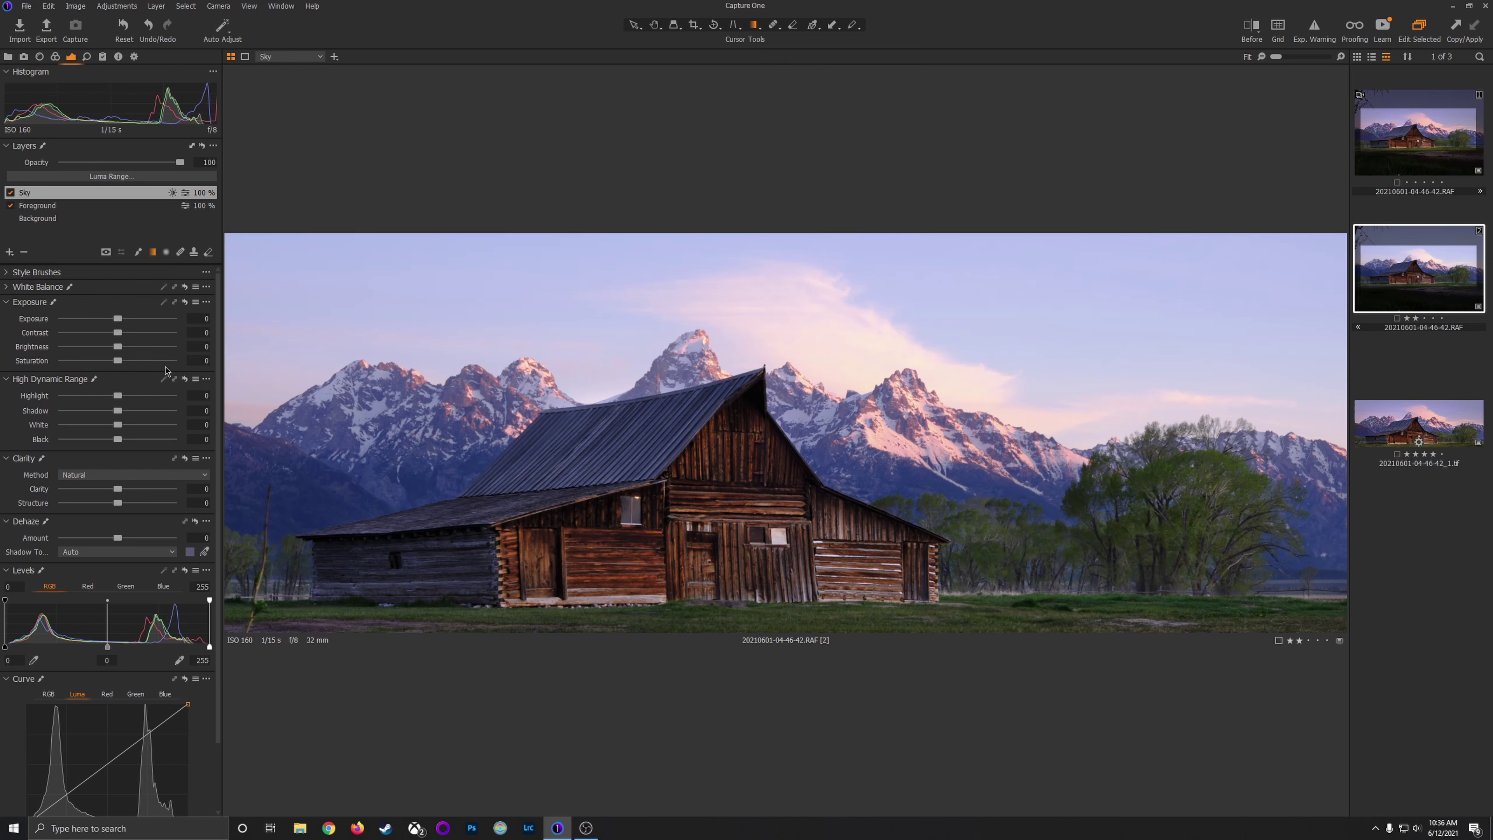
pyautogui.press('m')
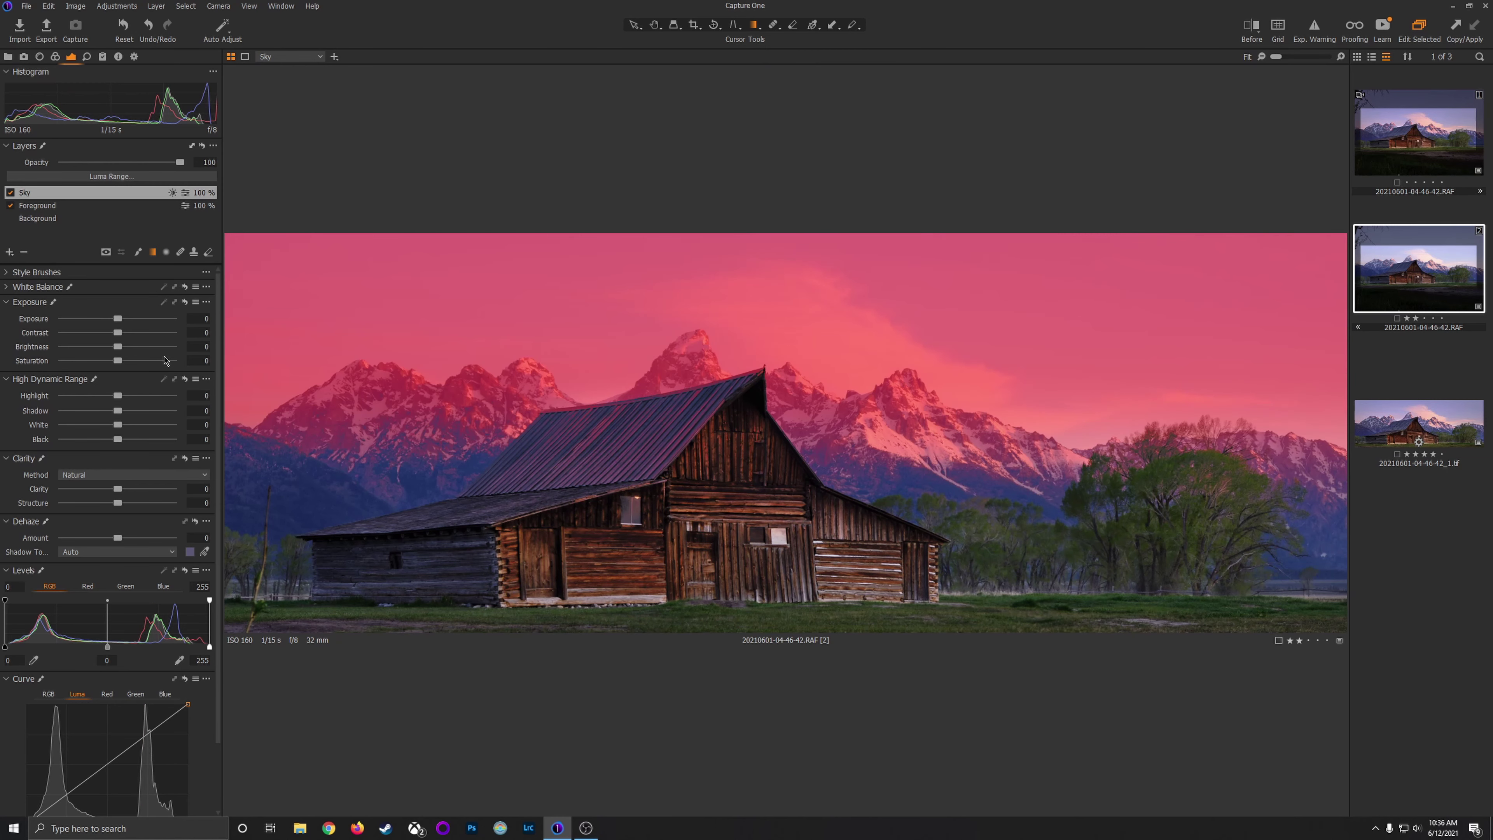
pyautogui.press('m')
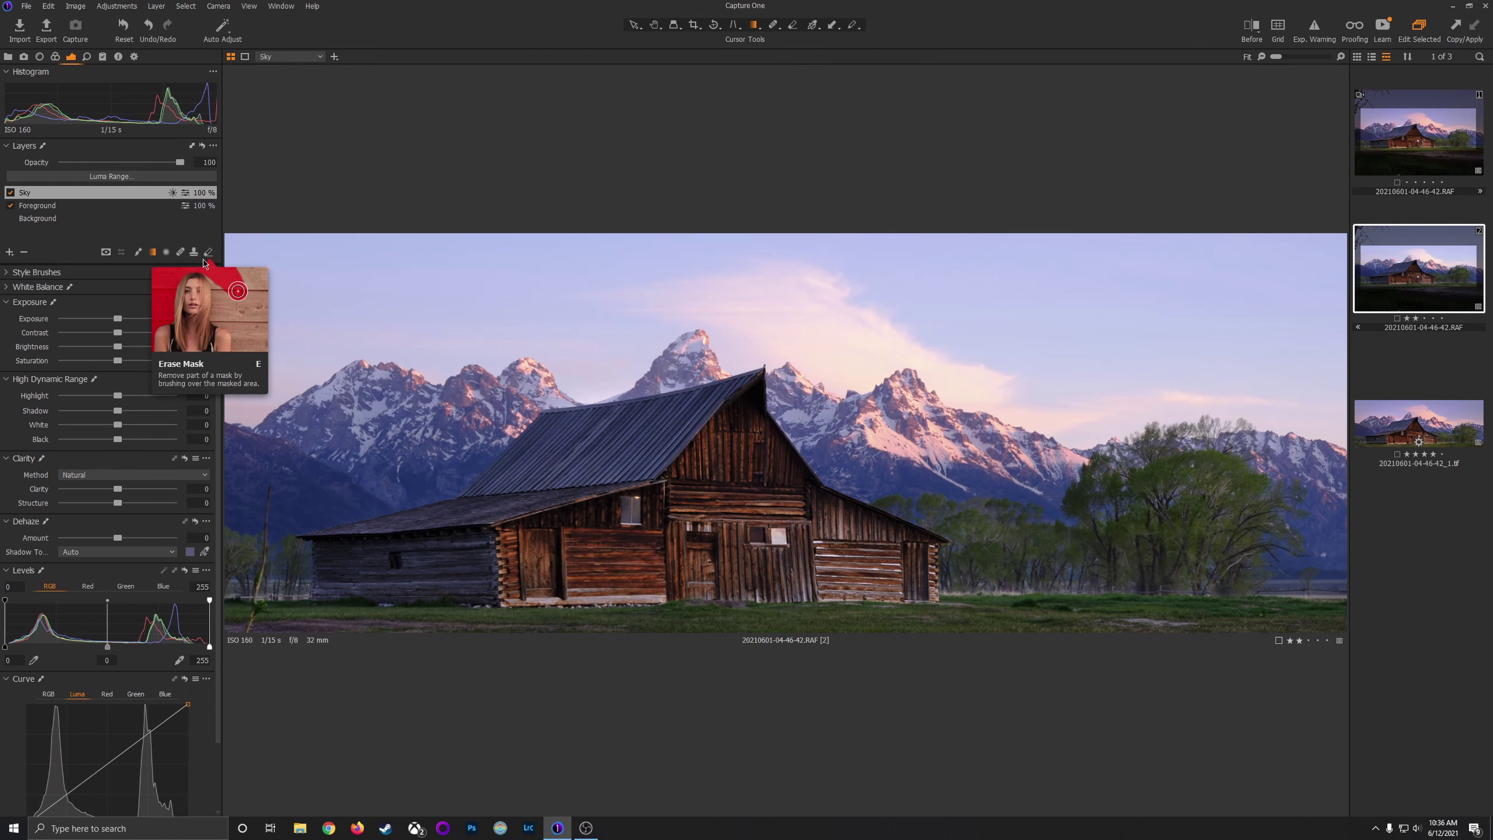
pyautogui.press('m')
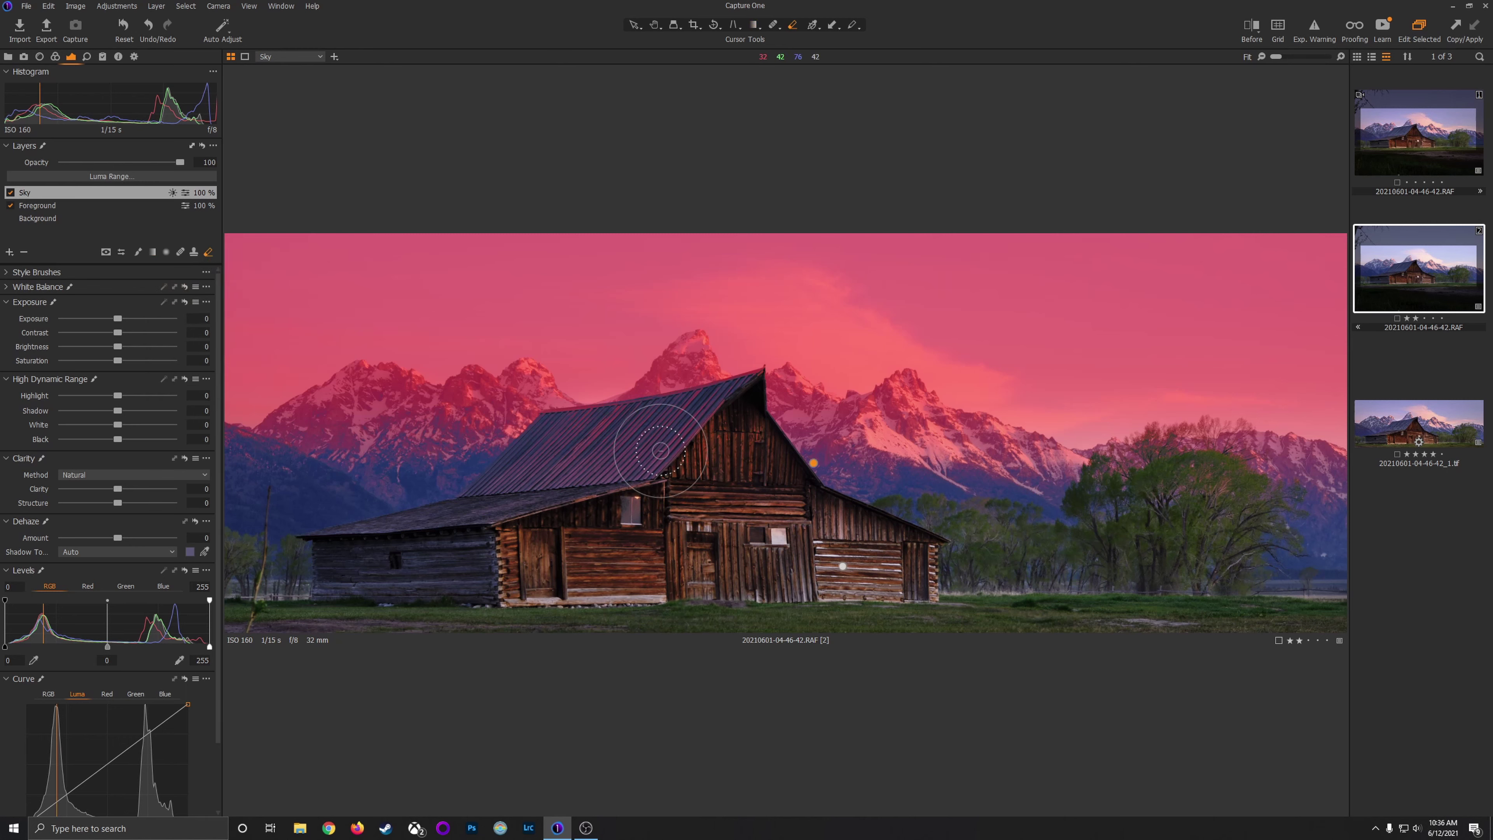
# Rasterize the Sky layer's luma-range mask so the barn roof can be erased by hand.
pyautogui.click(671, 443)
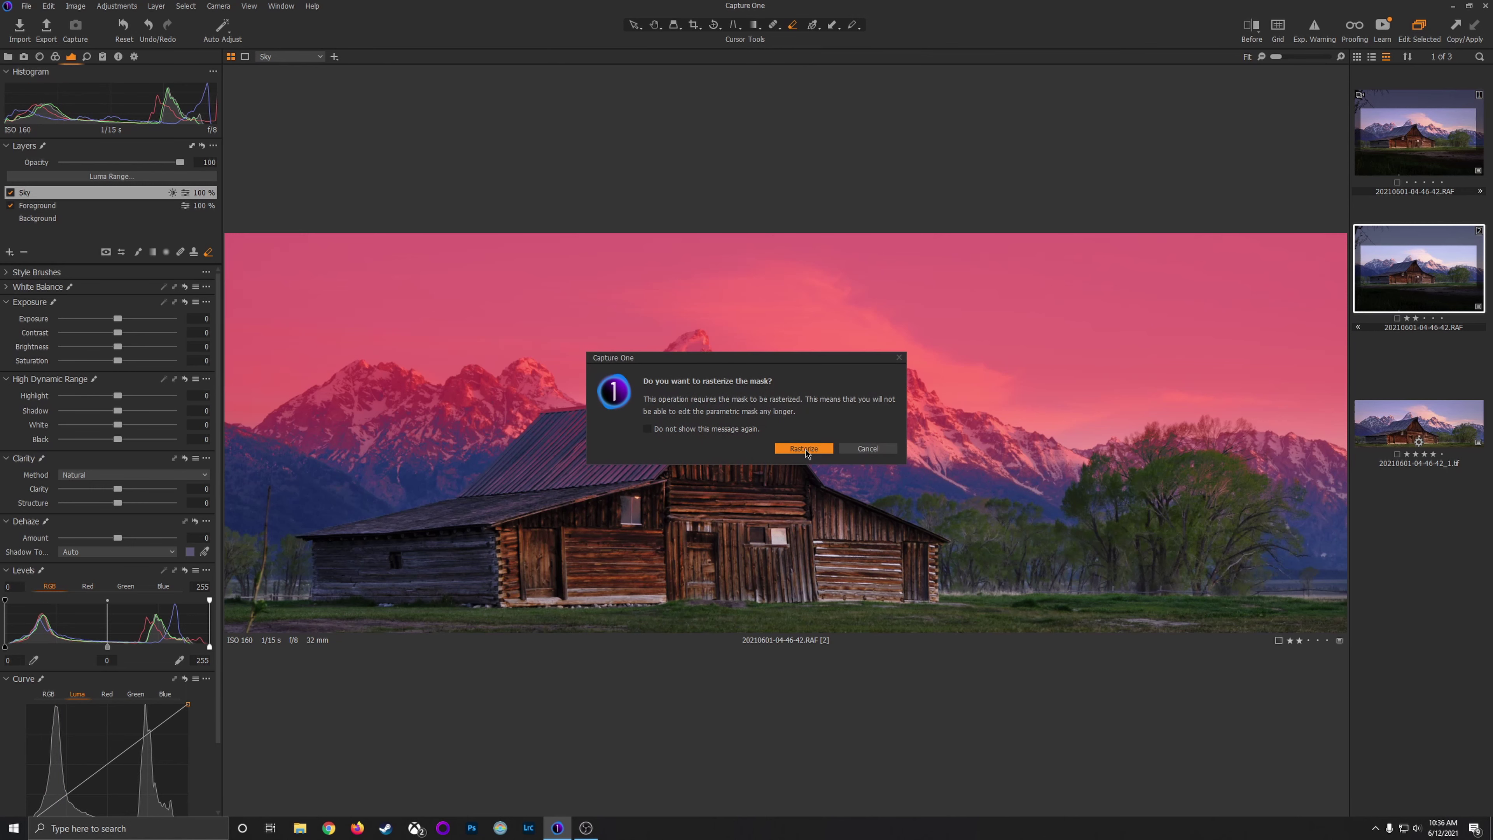
pyautogui.moveTo(685, 358); pyautogui.dragTo(904, 353)
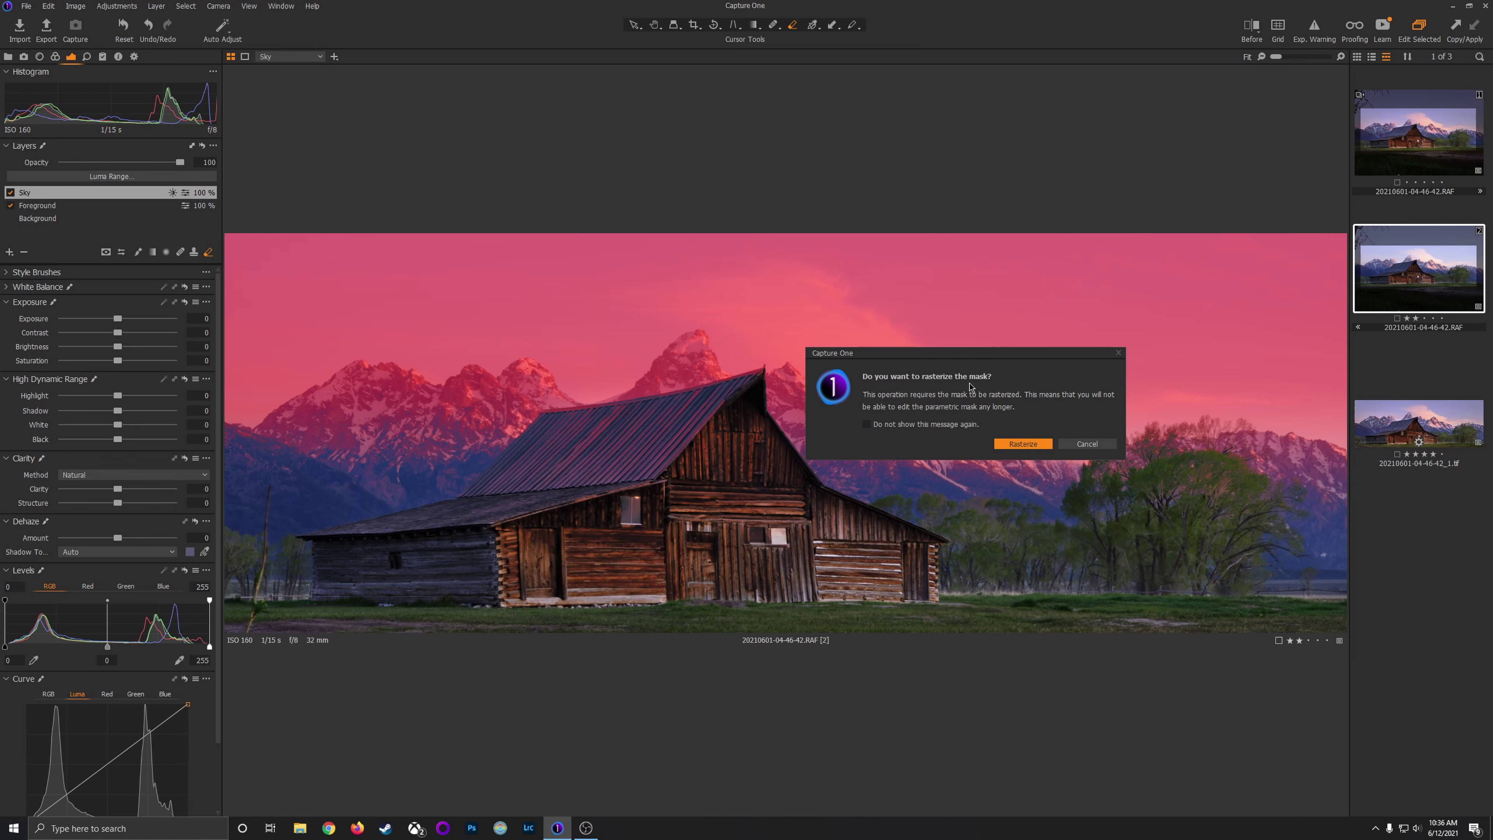
pyautogui.moveTo(963, 355); pyautogui.dragTo(1004, 358)
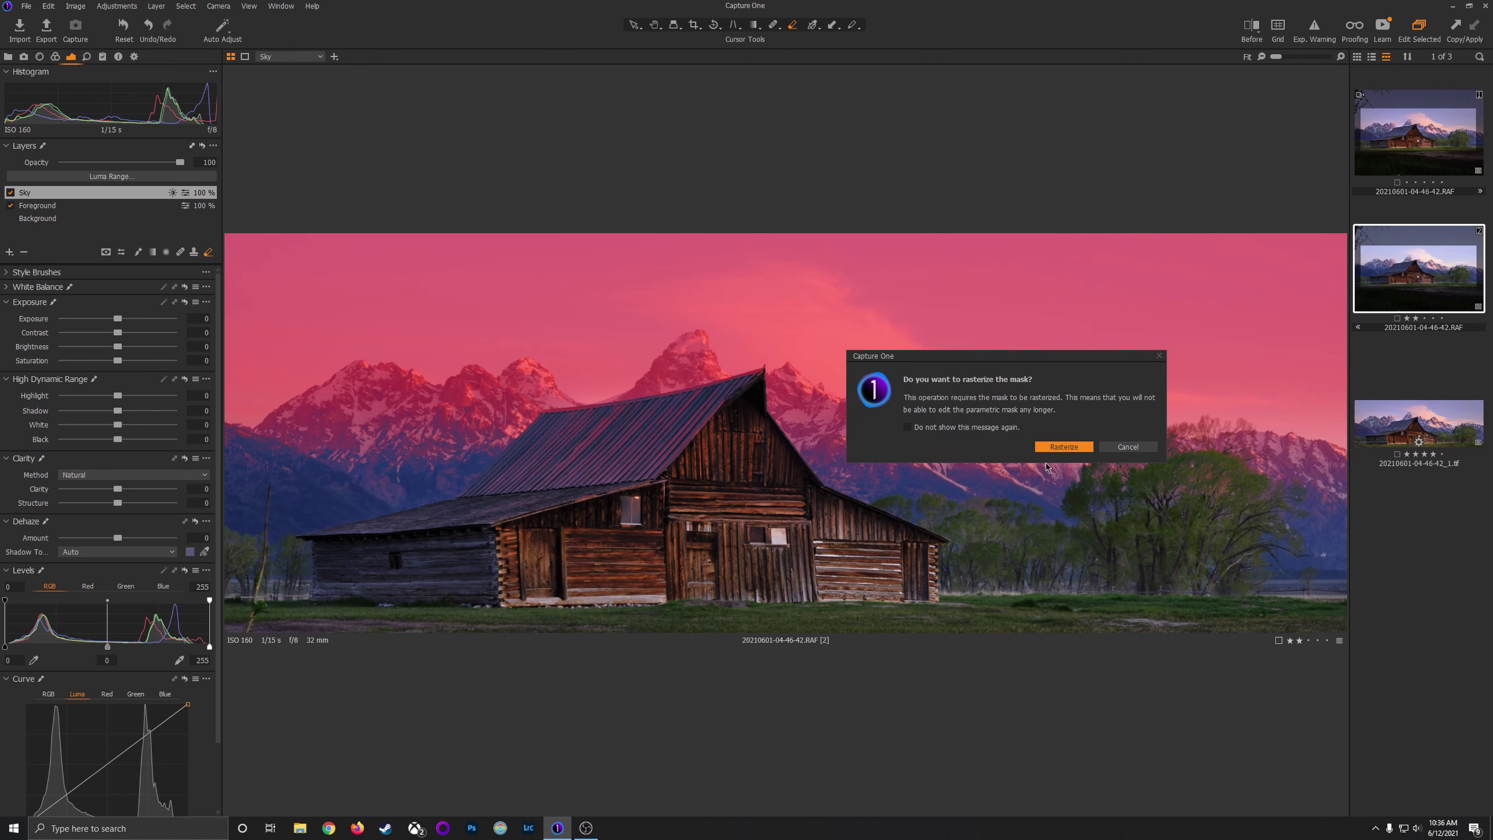
pyautogui.click(1056, 449)
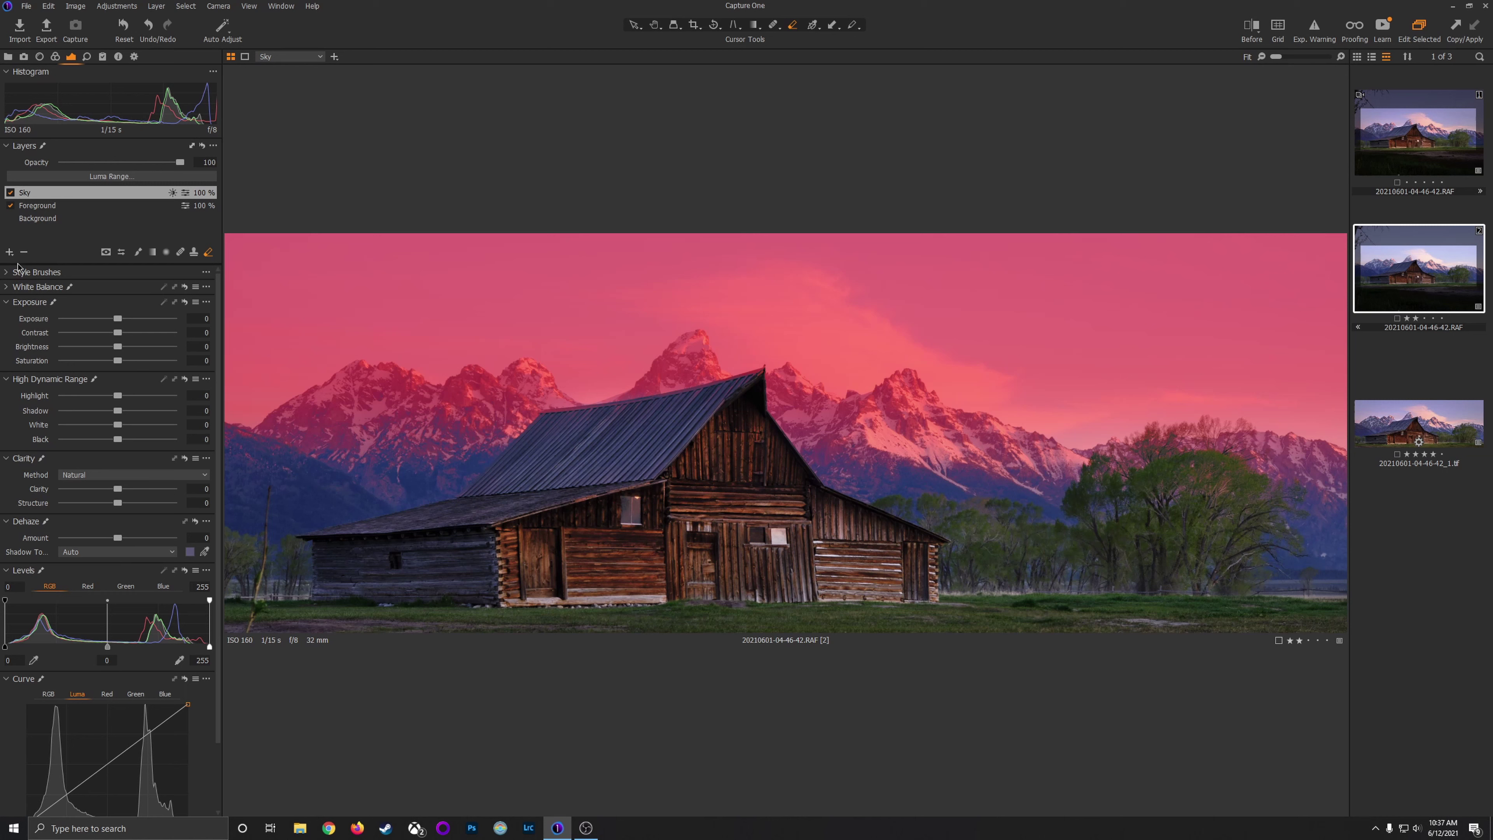
# Hide the mask overlay and set Sky exposure to -0.38, highlight -12, contrast 8, saturation 40.
pyautogui.press('m')
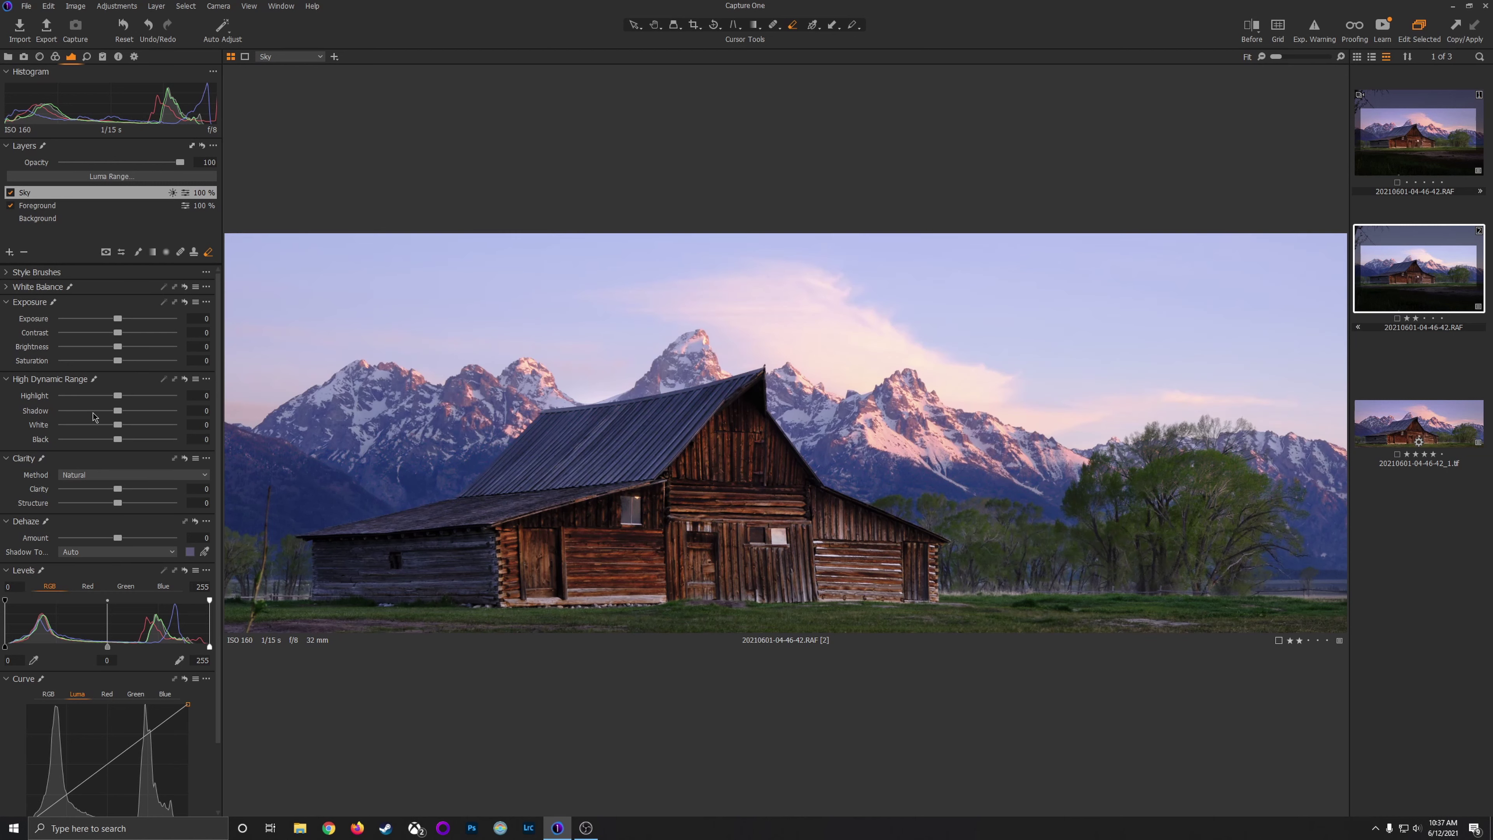
pyautogui.moveTo(118, 319); pyautogui.dragTo(113, 321)
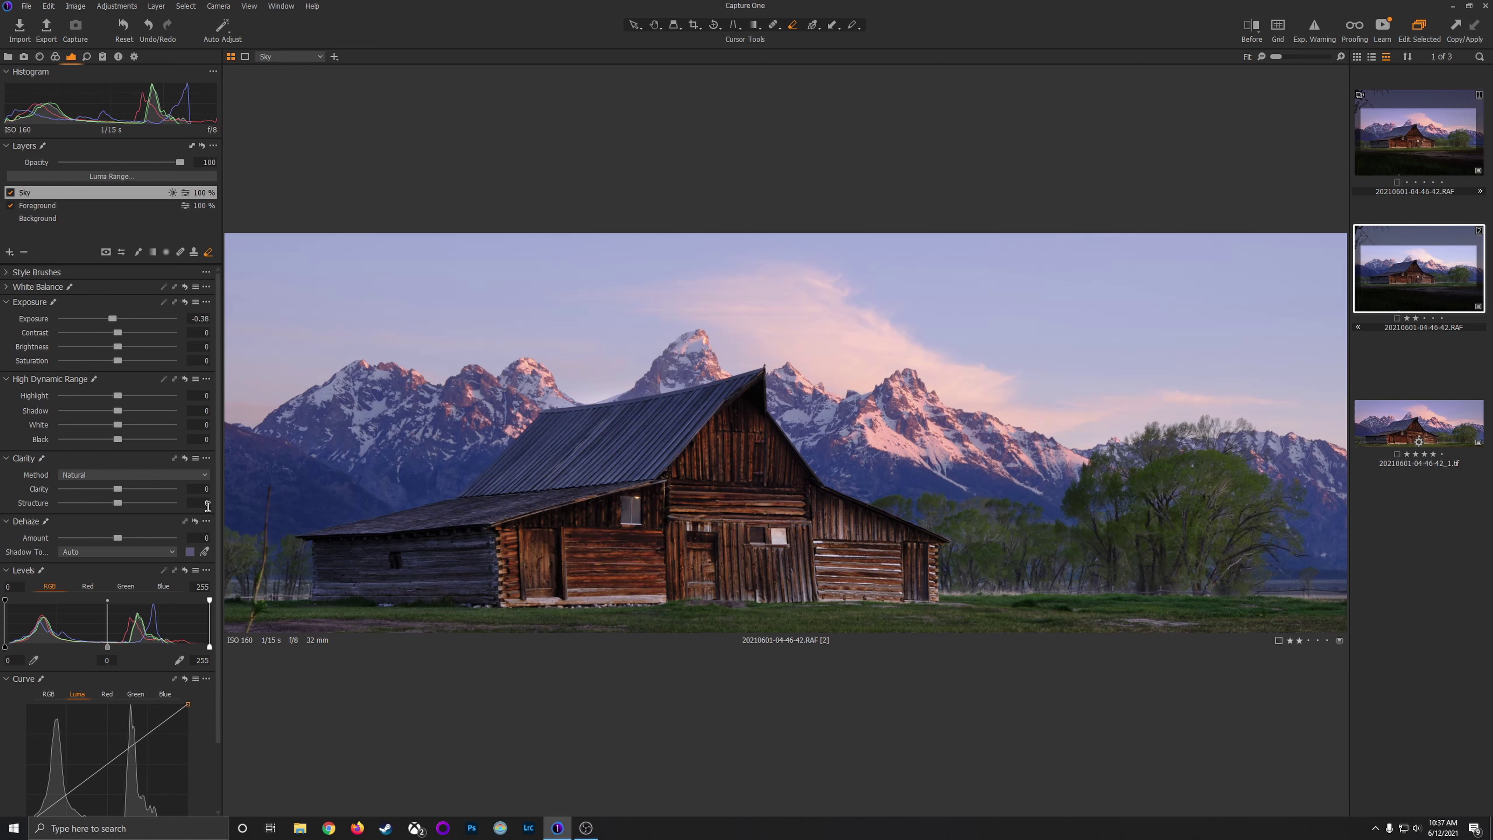
pyautogui.moveTo(118, 397); pyautogui.dragTo(111, 397)
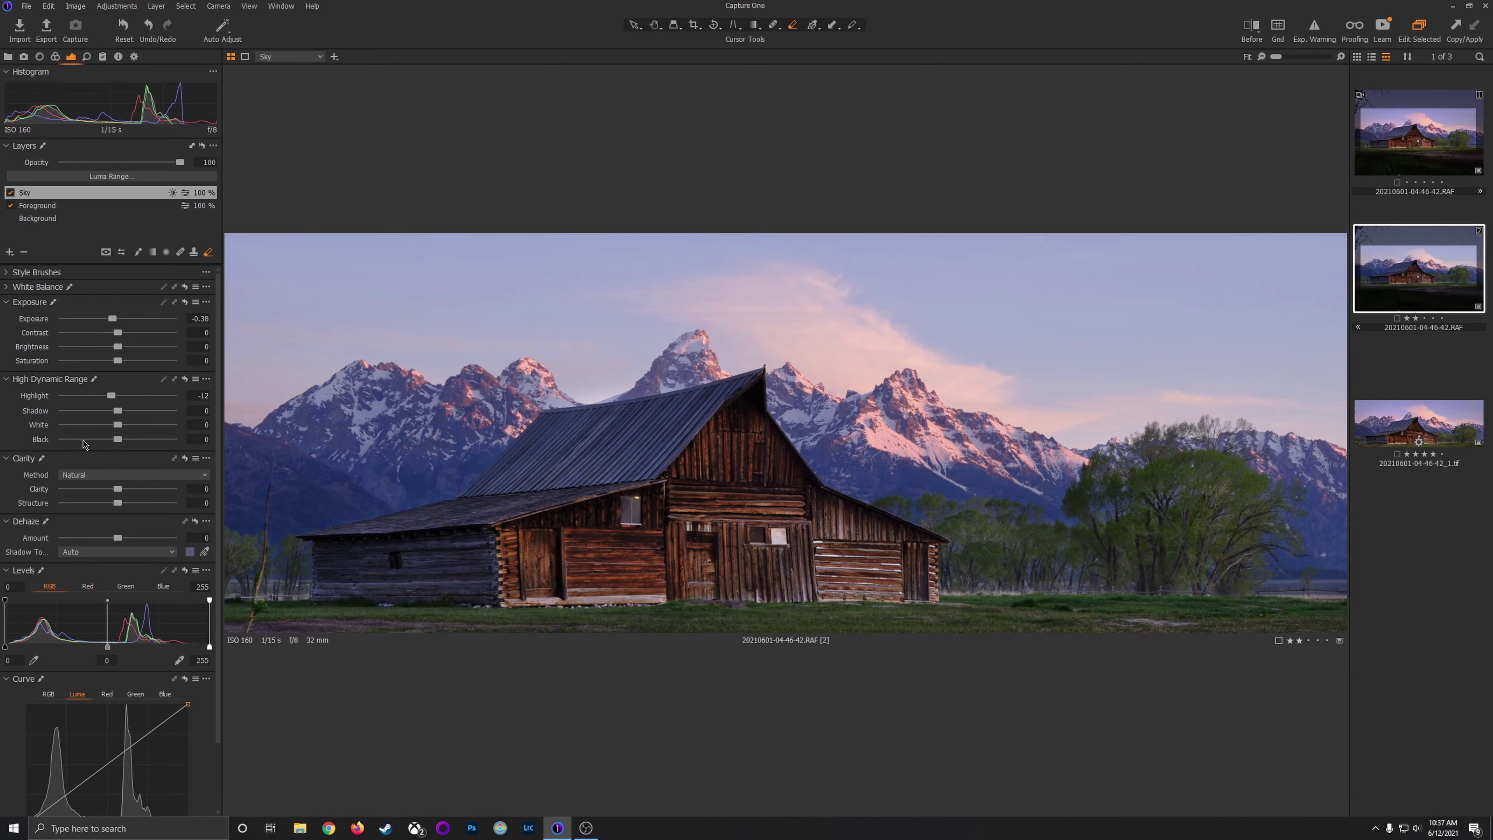
pyautogui.moveTo(119, 334); pyautogui.dragTo(128, 336)
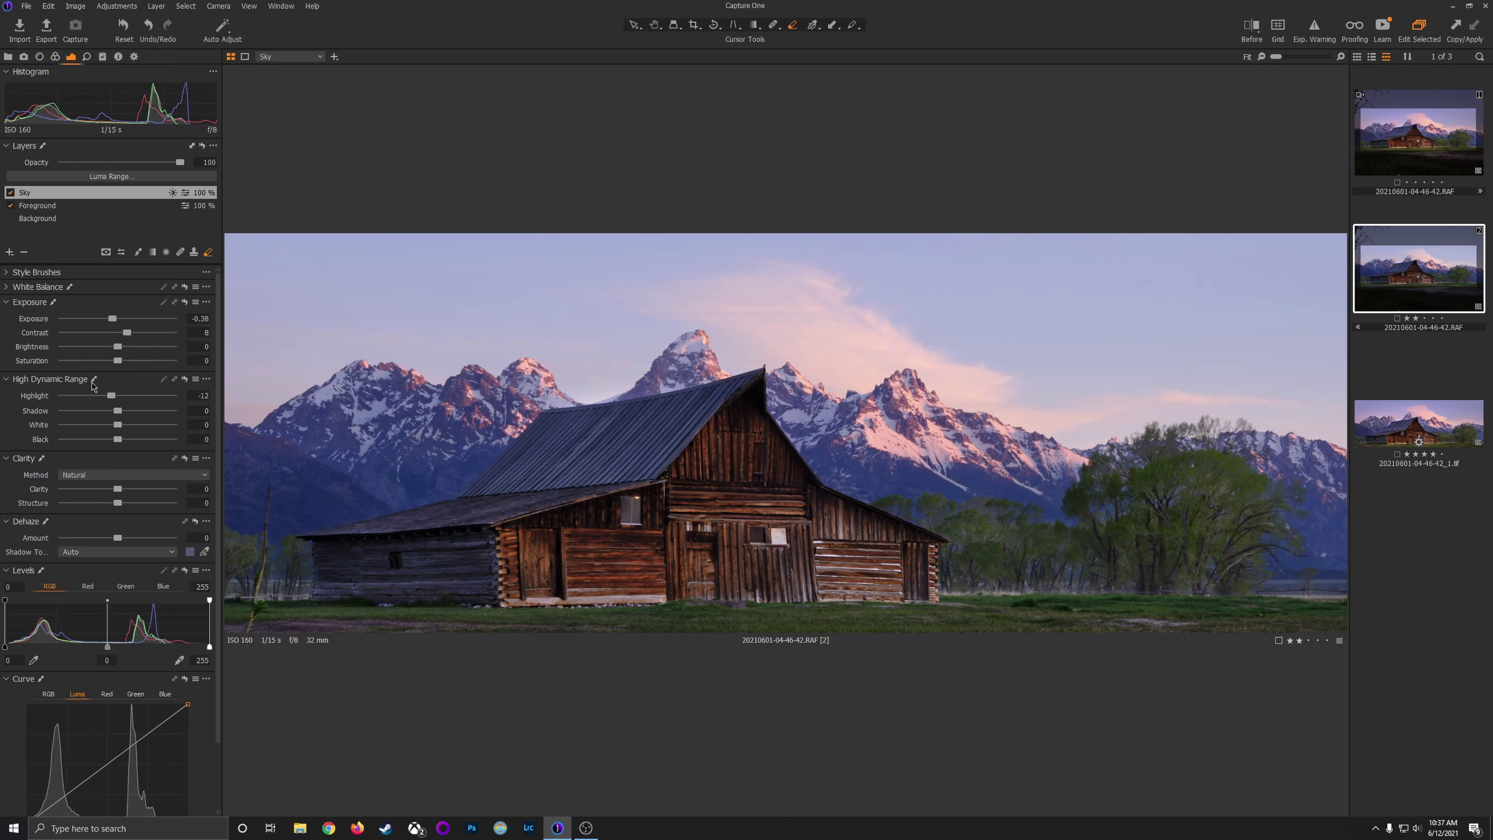
pyautogui.moveTo(123, 365); pyautogui.dragTo(142, 364)
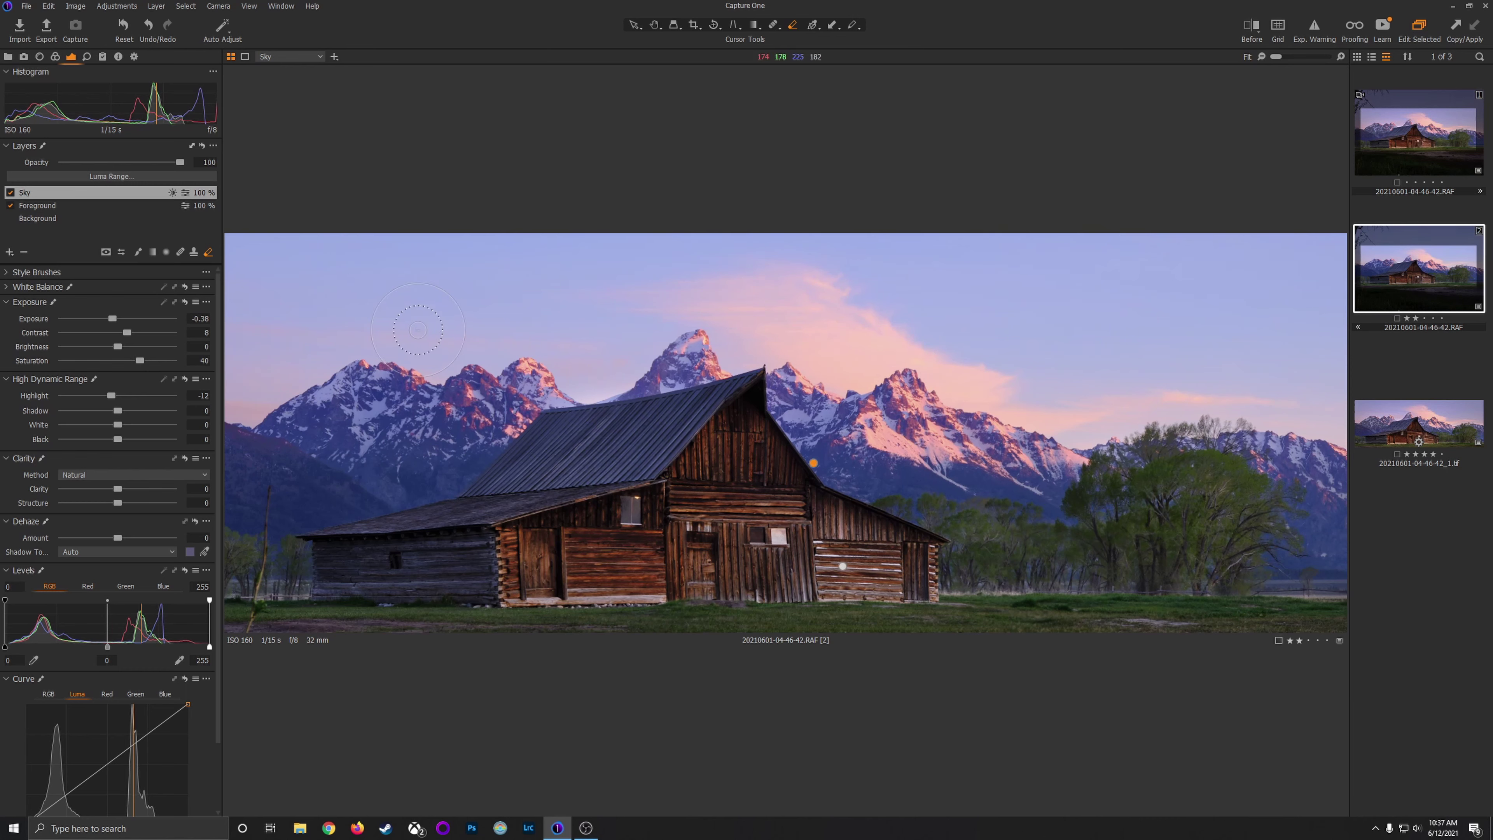
pyautogui.press('h')
# Warm the Background layer's white balance to 5907 K with tint 5.
pyautogui.click(45, 224)
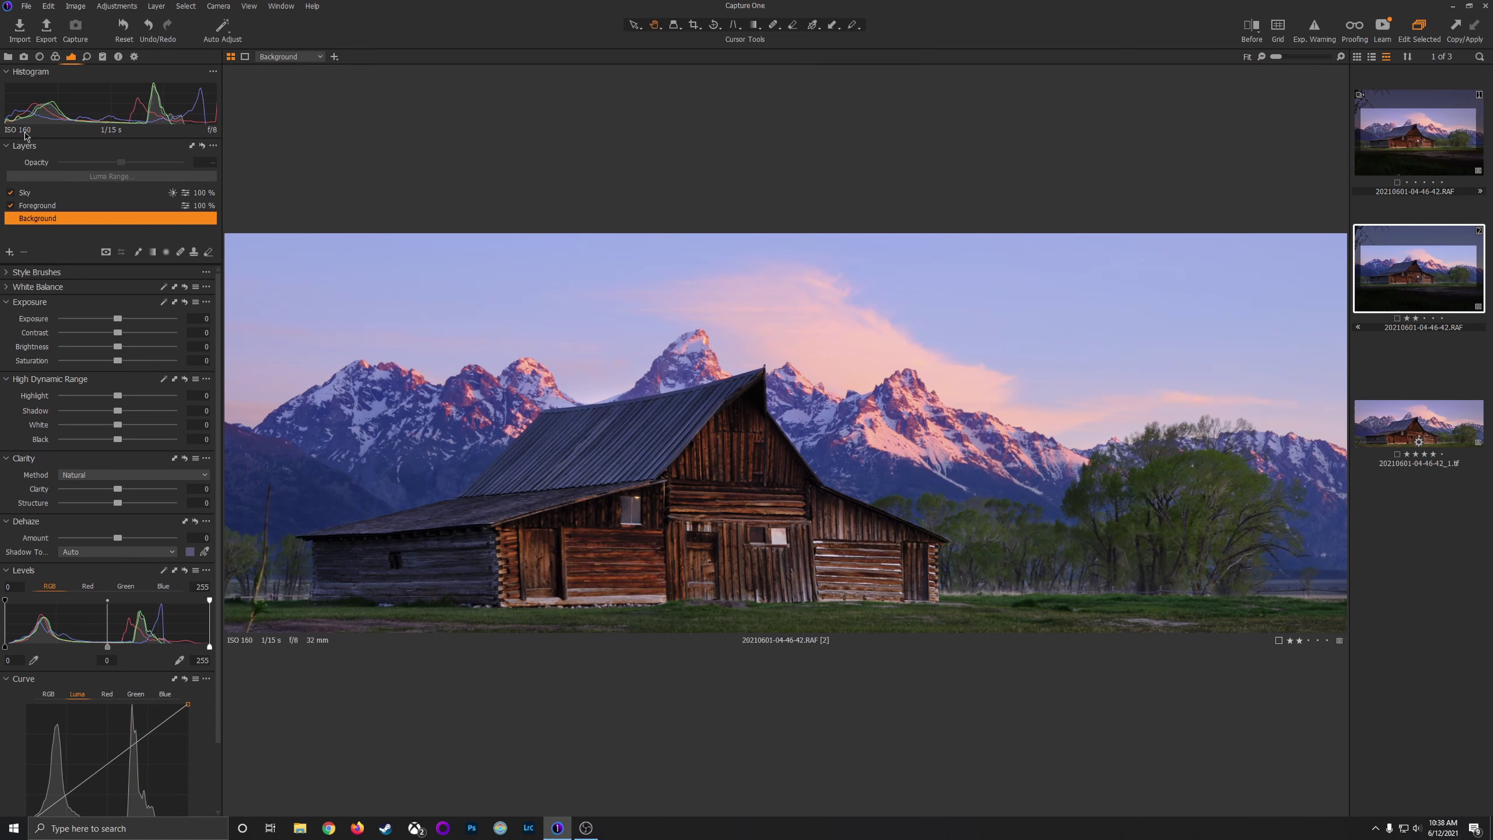
pyautogui.click(56, 57)
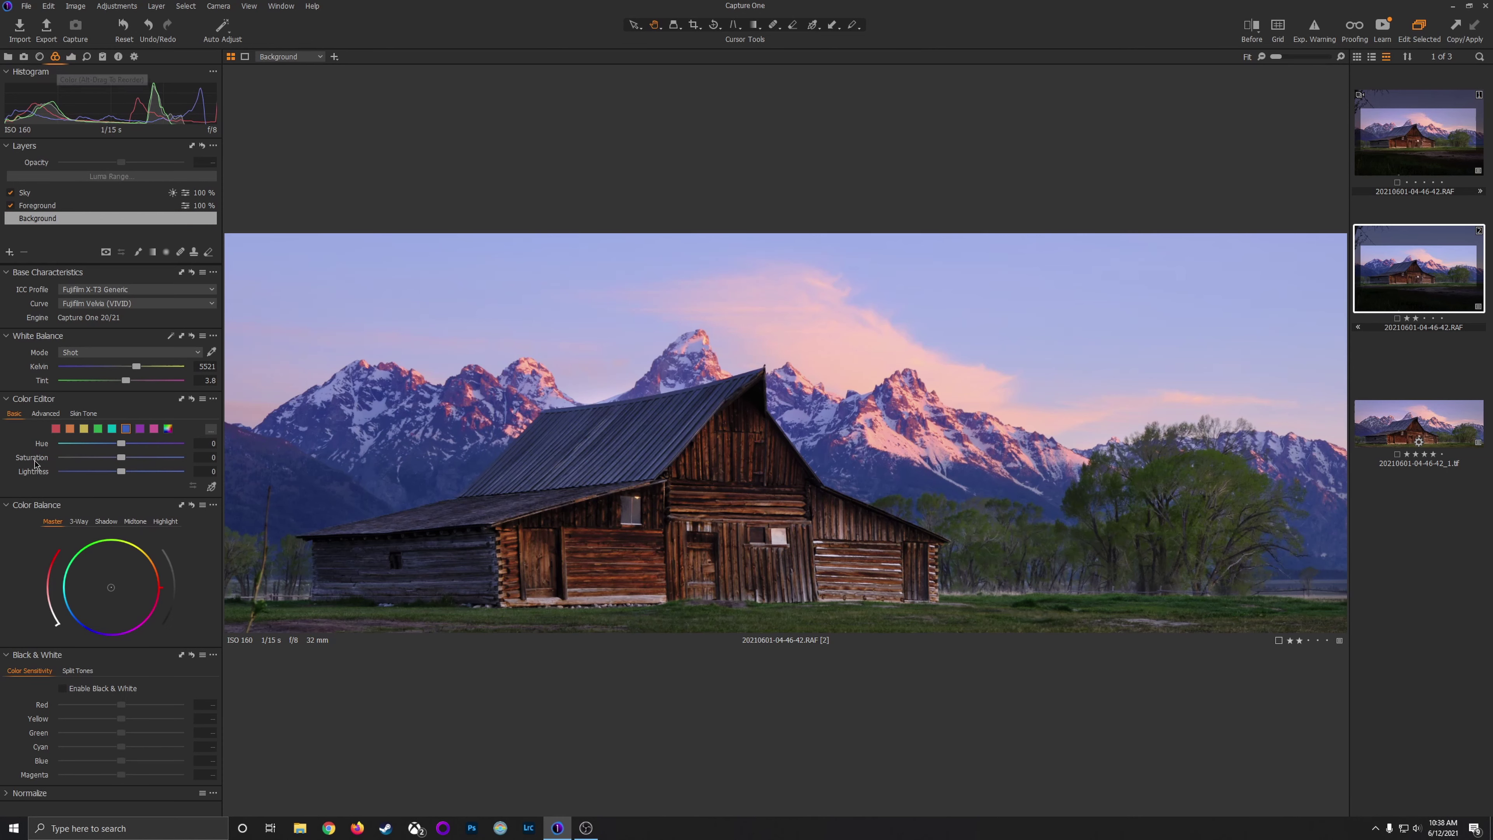
pyautogui.moveTo(138, 368); pyautogui.dragTo(144, 371)
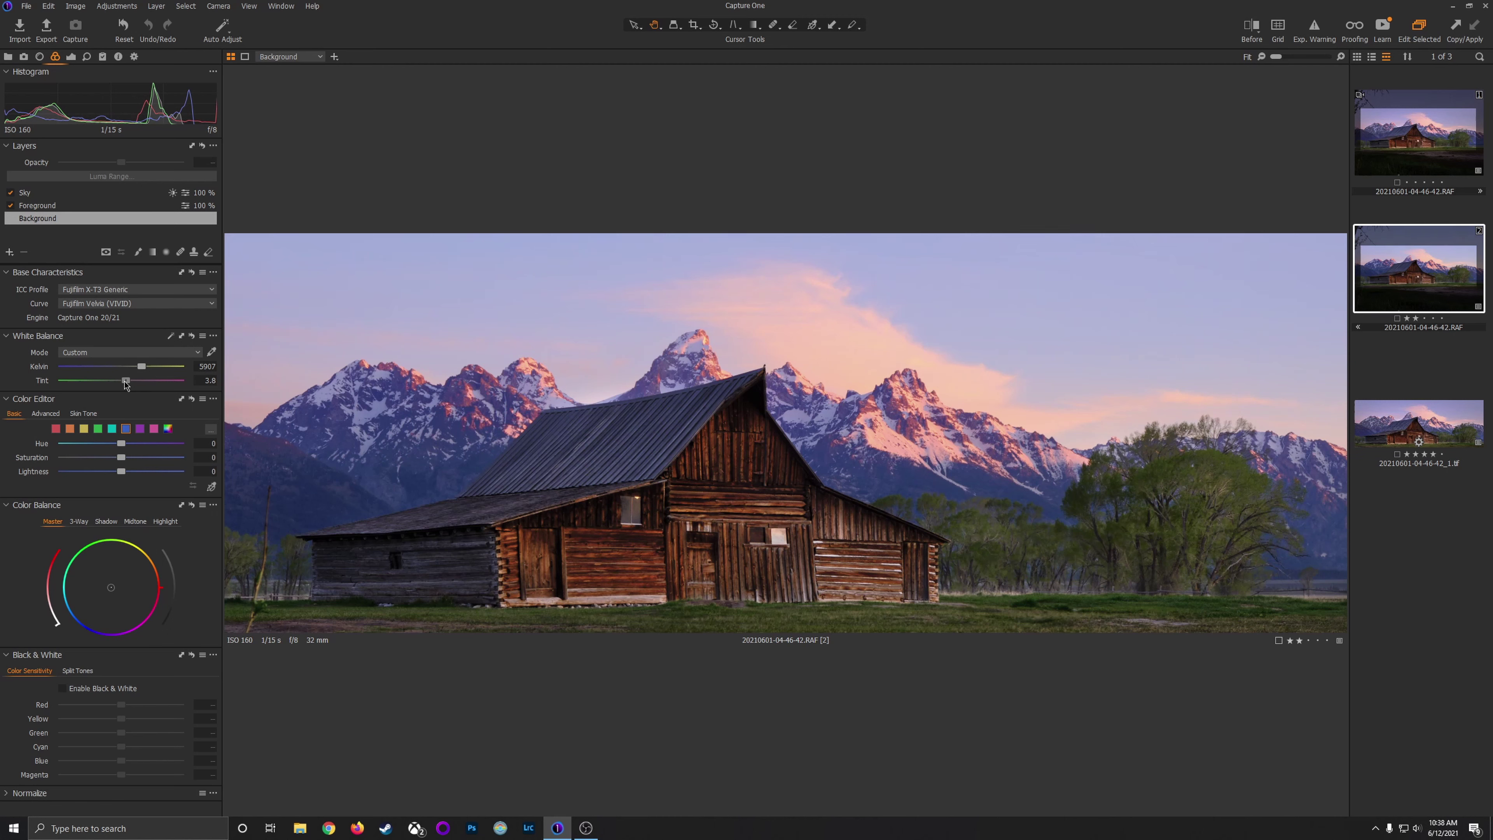
pyautogui.moveTo(125, 386); pyautogui.dragTo(130, 384)
# Add a new empty adjustment layer named 'Barn Vignette'.
pyautogui.click(10, 252)
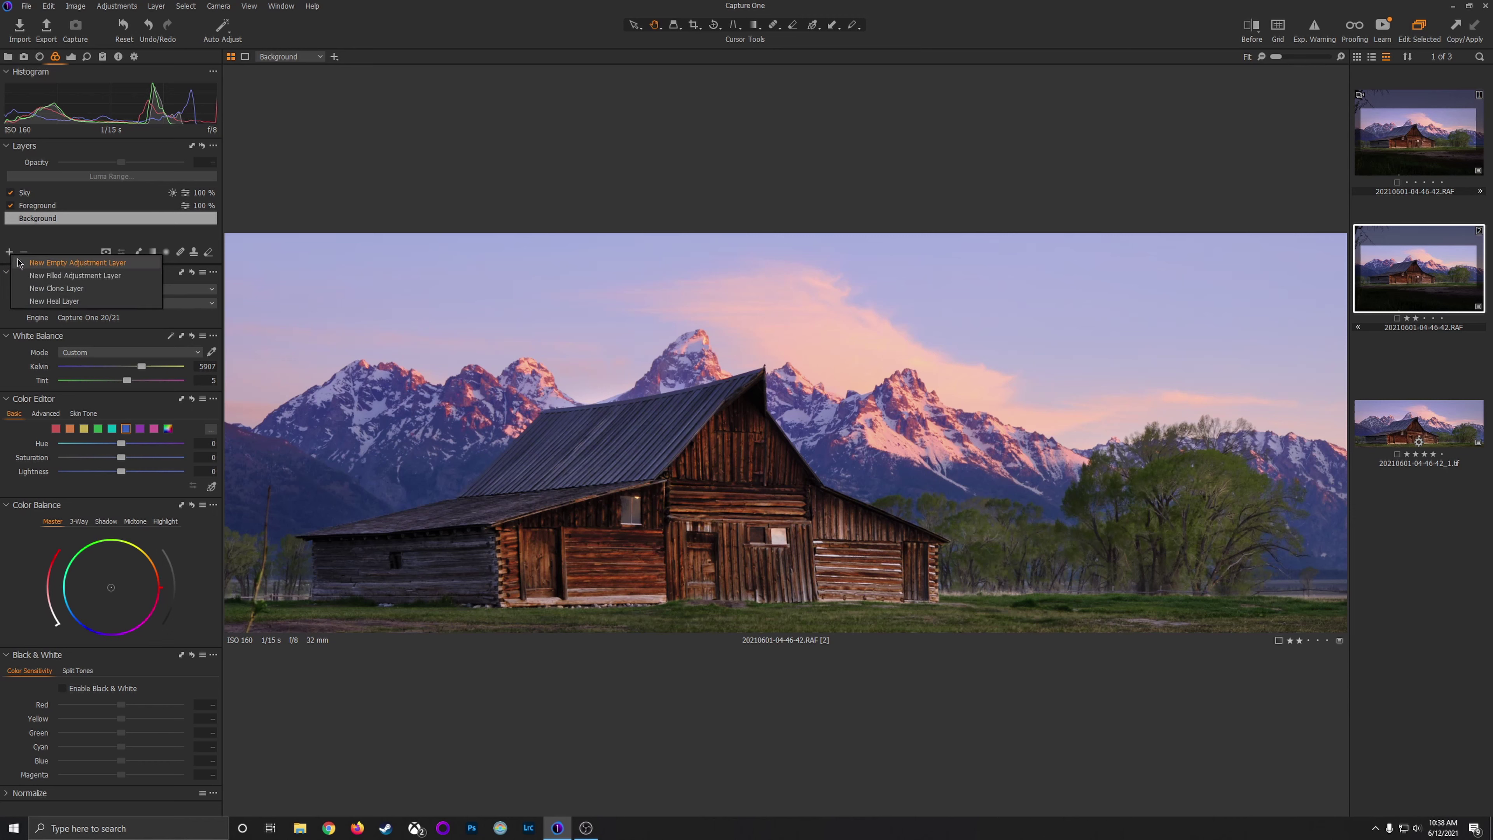
pyautogui.click(28, 269)
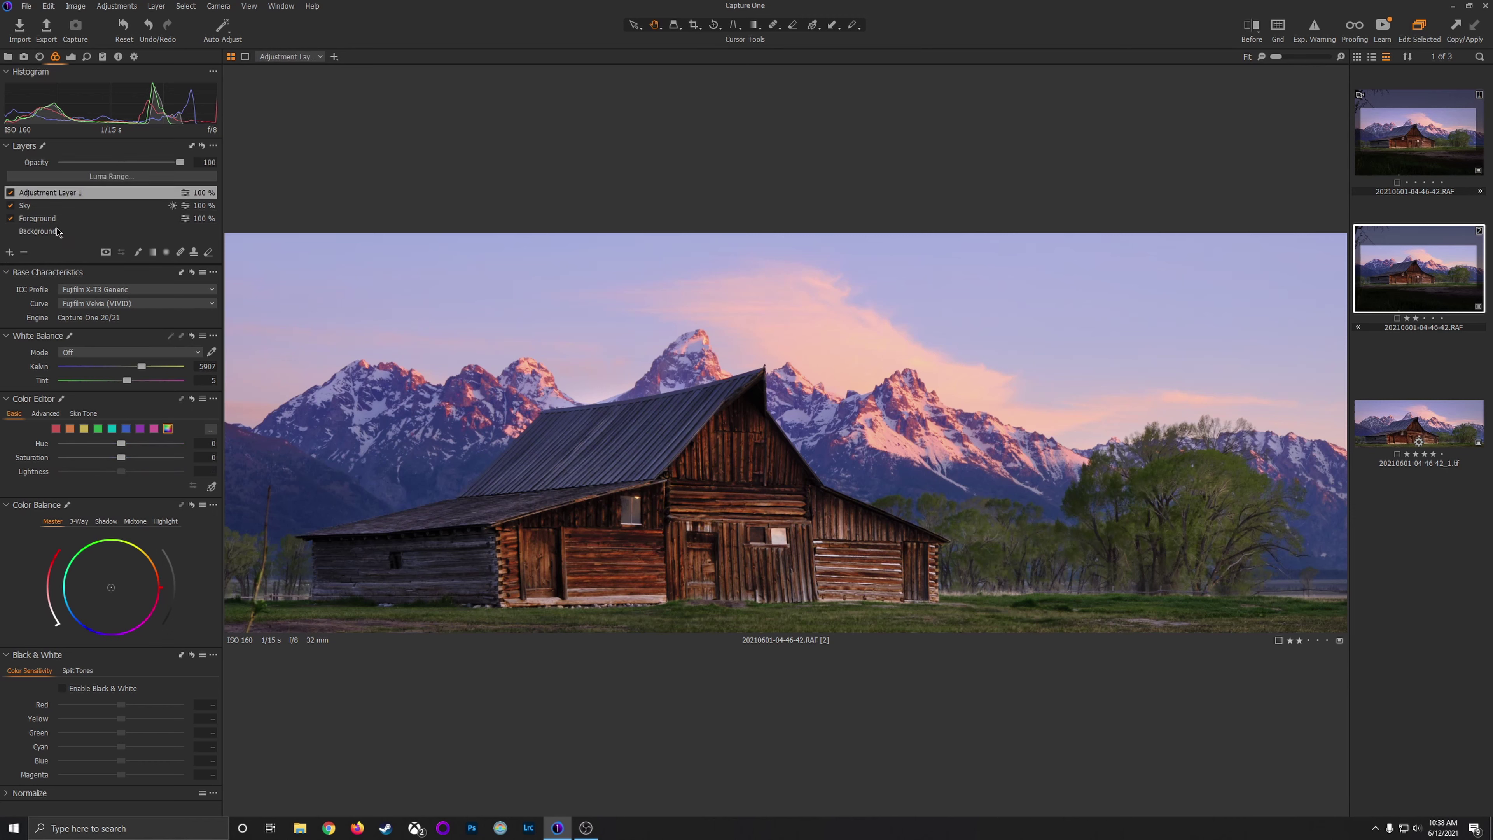
pyautogui.doubleClick(55, 191)
pyautogui.write('Barn Grad')
pyautogui.write('gnette')
pyautogui.press('Return')
# Mask the Barn Vignette layer with a radial gradient centred on the barn, exposure -0.17.
pyautogui.click(166, 255)
pyautogui.moveTo(510, 492); pyautogui.dragTo(801, 641)
pyautogui.moveTo(510, 492); pyautogui.dragTo(701, 515)
pyautogui.click(71, 57)
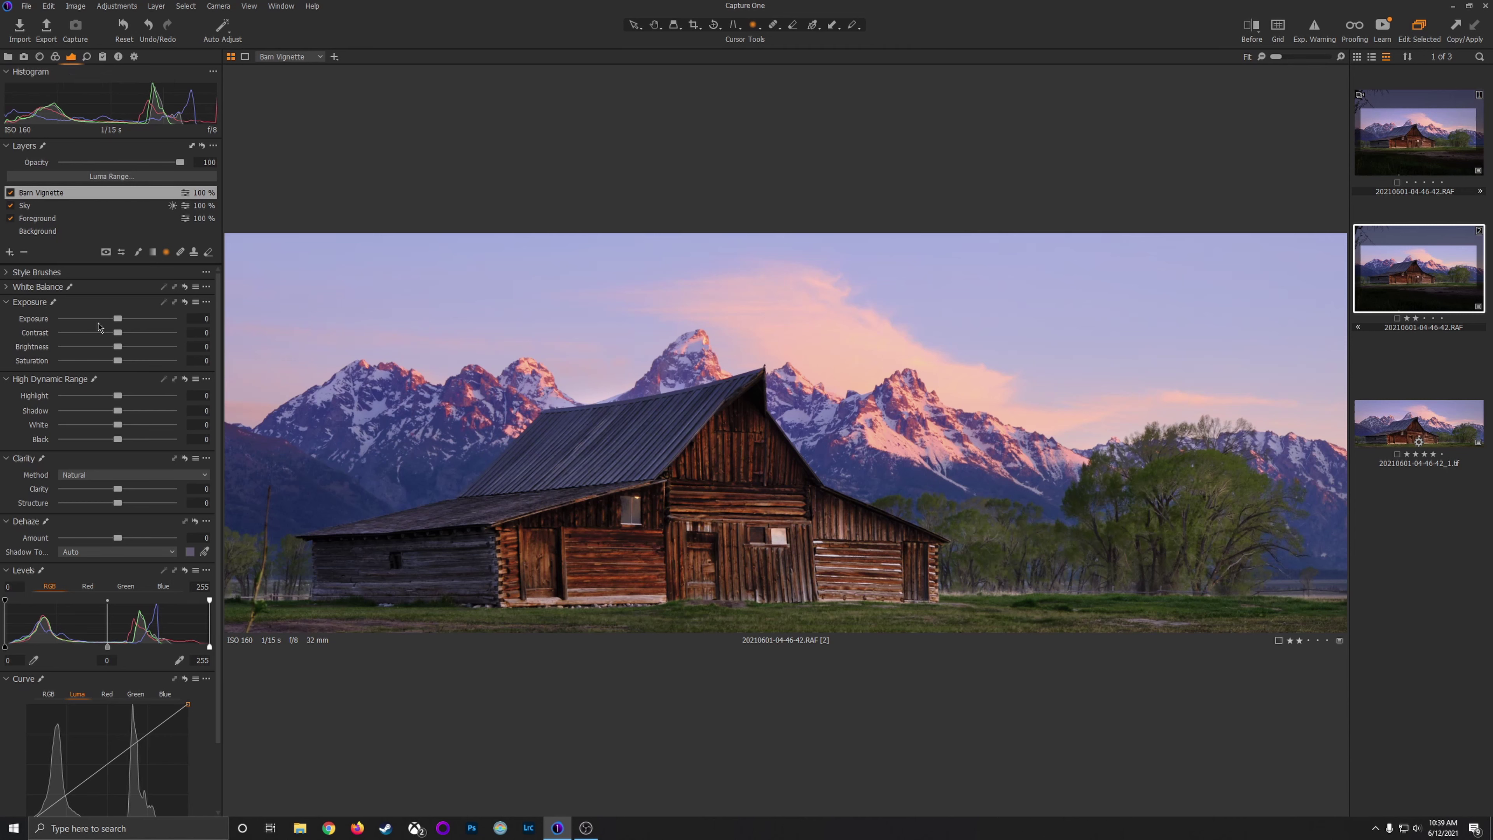
pyautogui.moveTo(118, 320); pyautogui.dragTo(116, 319)
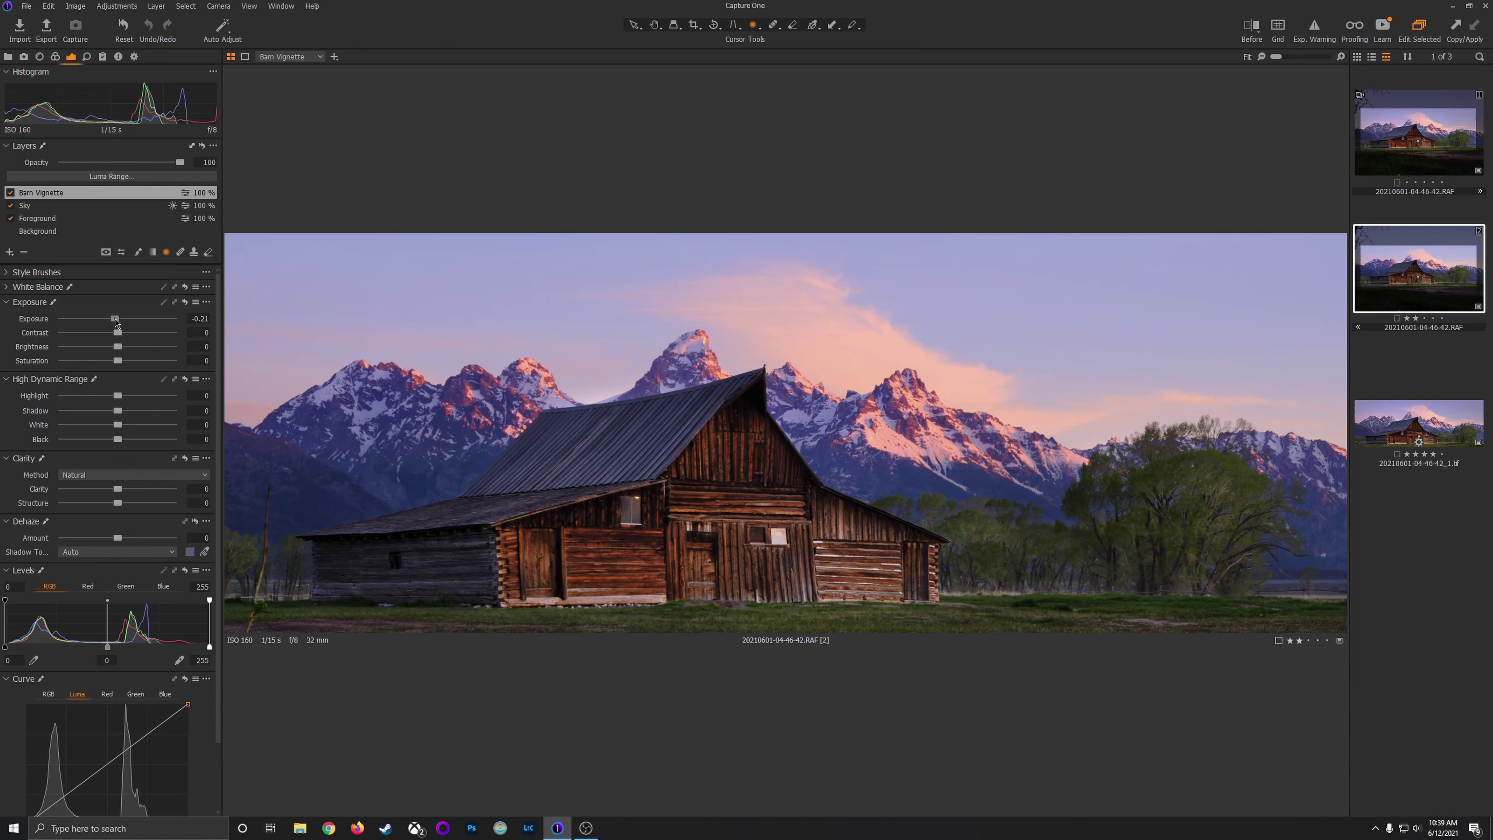
pyautogui.moveTo(115, 322); pyautogui.dragTo(117, 321)
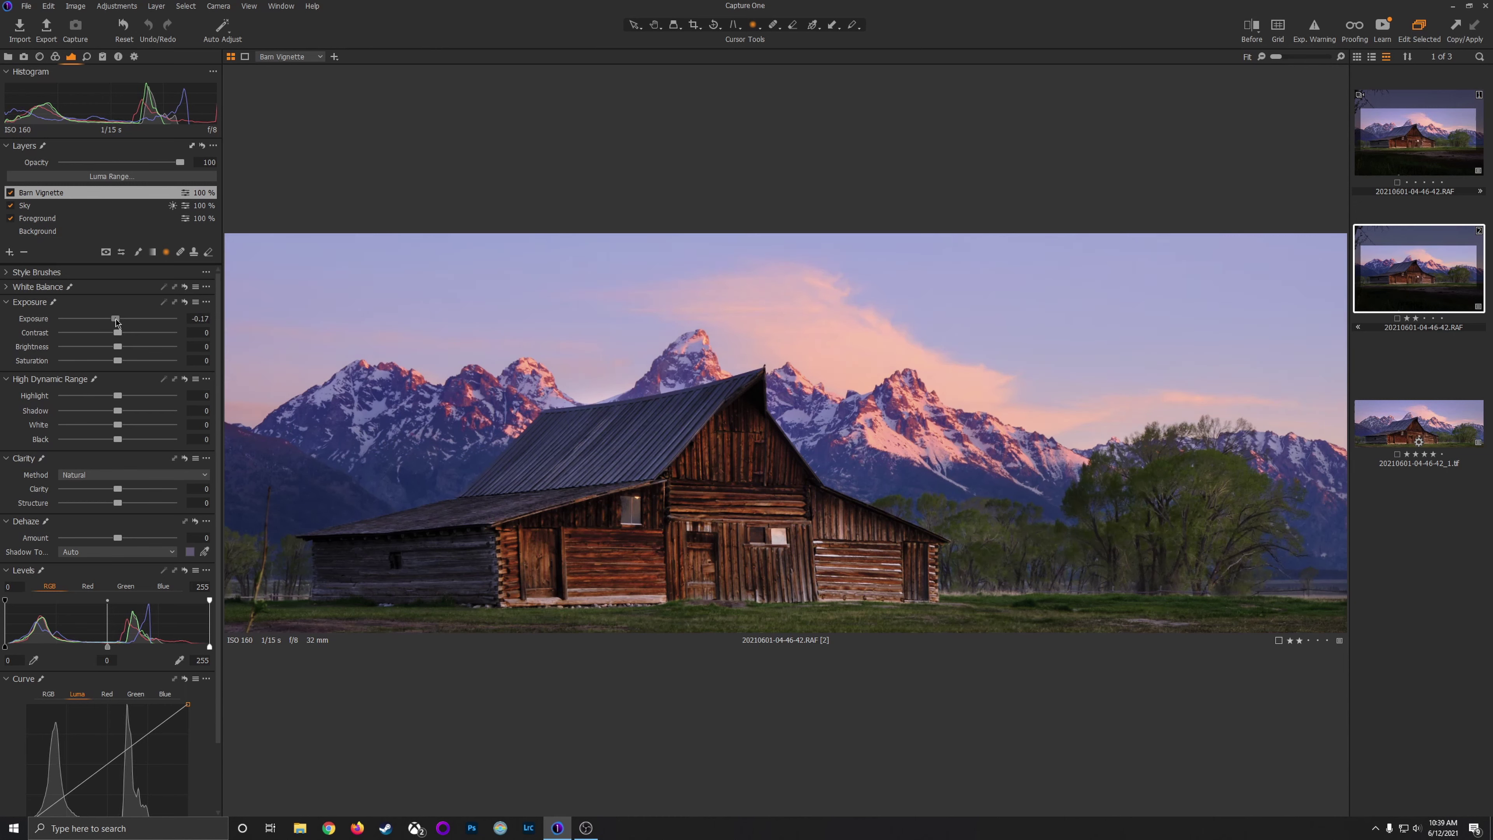
pyautogui.moveTo(576, 388)
# Add another empty adjustment layer named 'Sky Grad'.
pyautogui.click(27, 259)
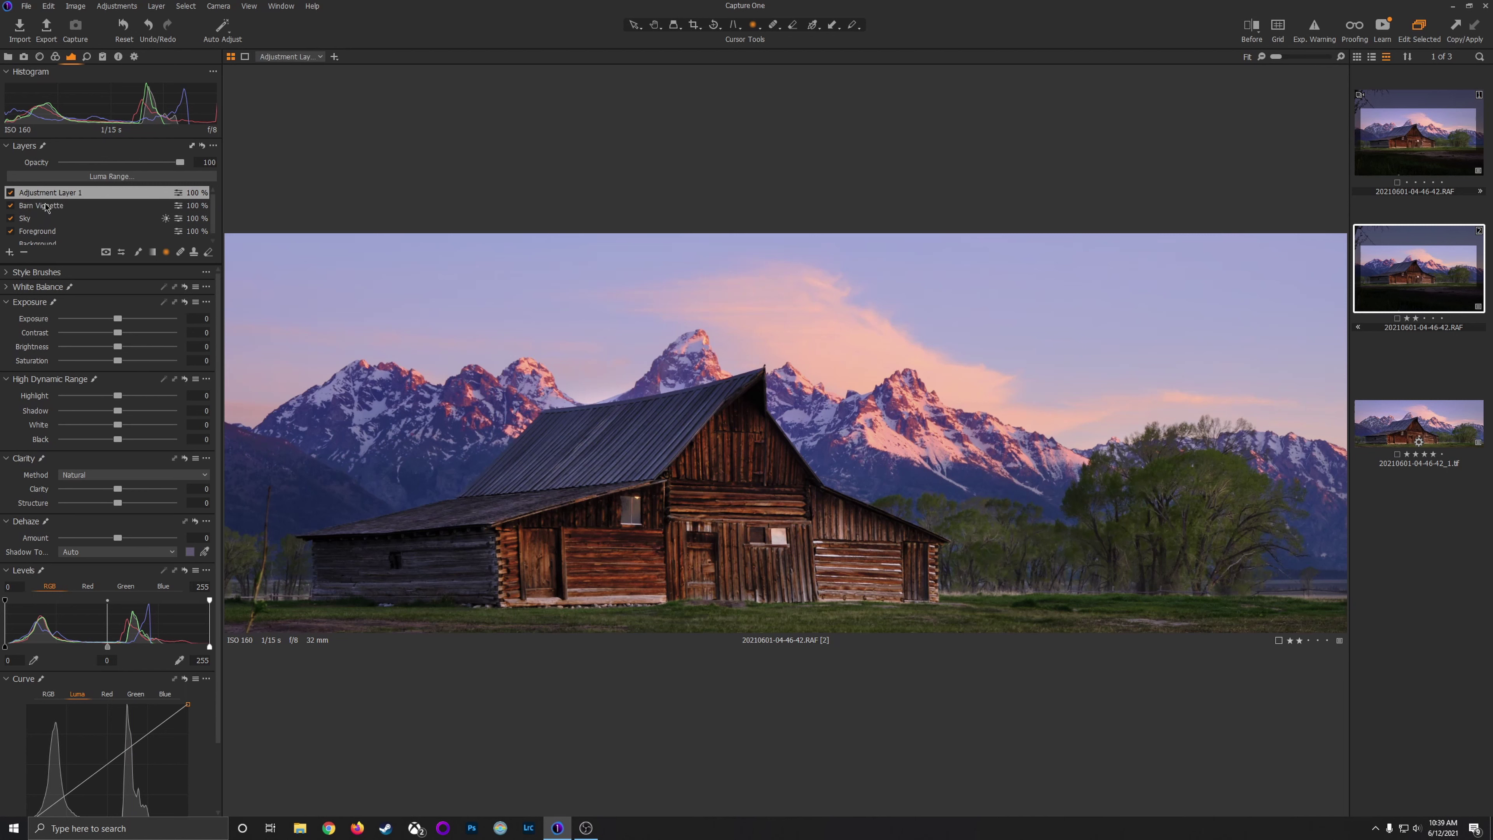
pyautogui.doubleClick(65, 193)
pyautogui.write('Sky Grad')
pyautogui.press('Return')
# Draw a linear gradient down over the upper sky and lower its exposure to -0.8.
pyautogui.moveTo(801, 267); pyautogui.dragTo(809, 420)
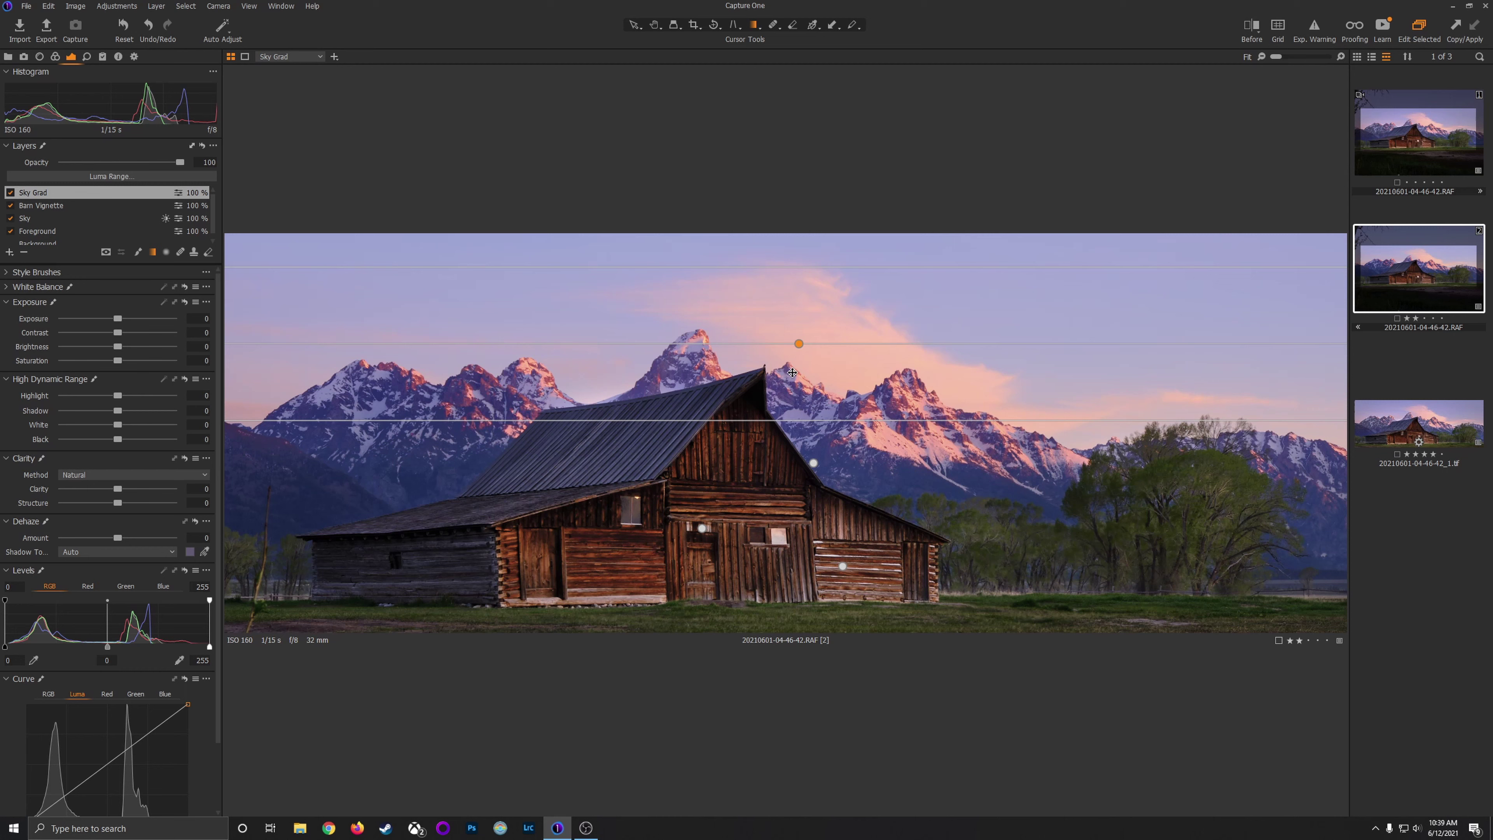
pyautogui.moveTo(799, 344); pyautogui.dragTo(800, 310)
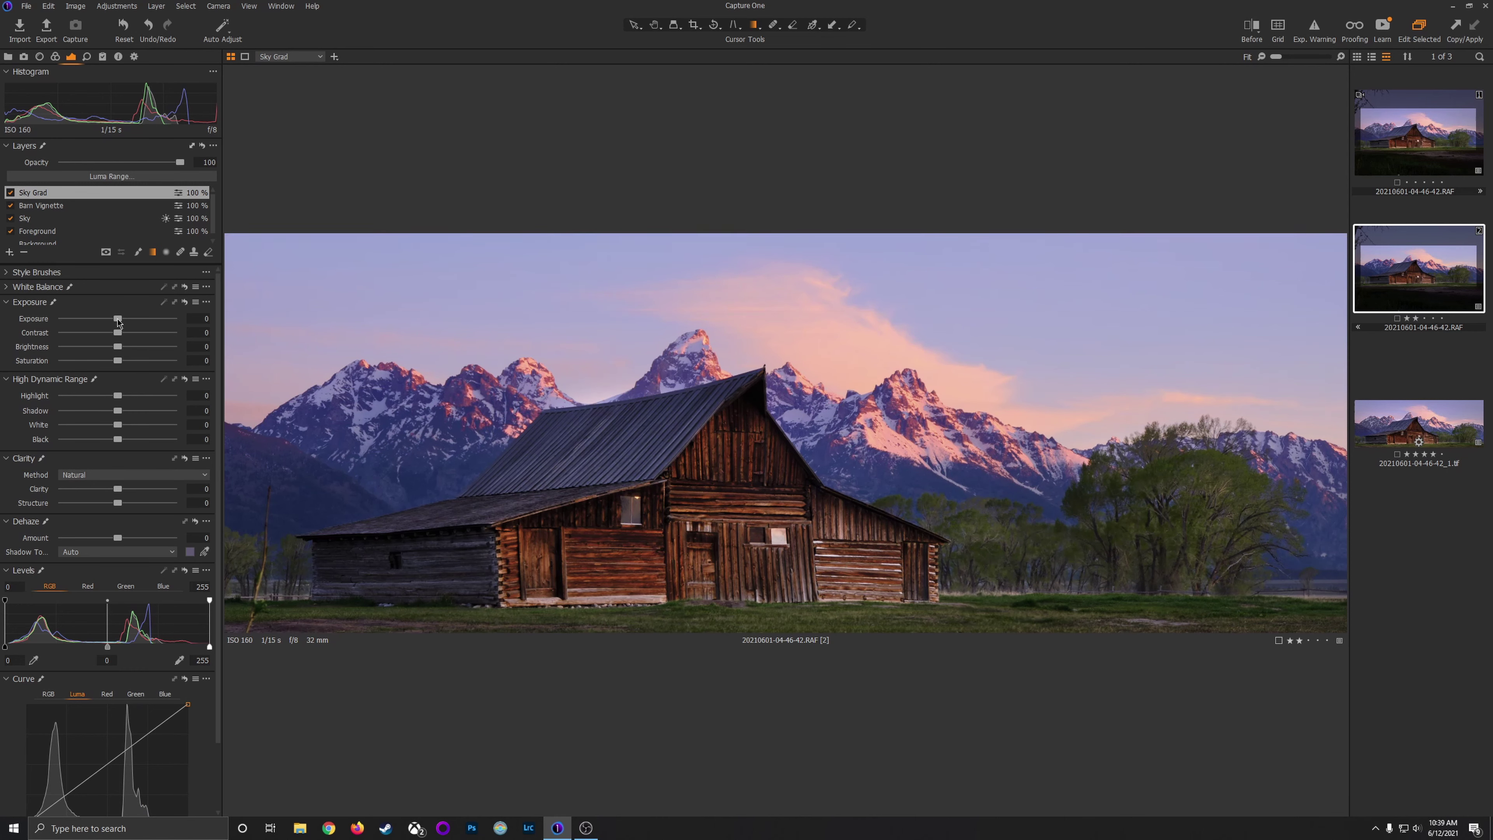
pyautogui.moveTo(118, 322); pyautogui.dragTo(106, 320)
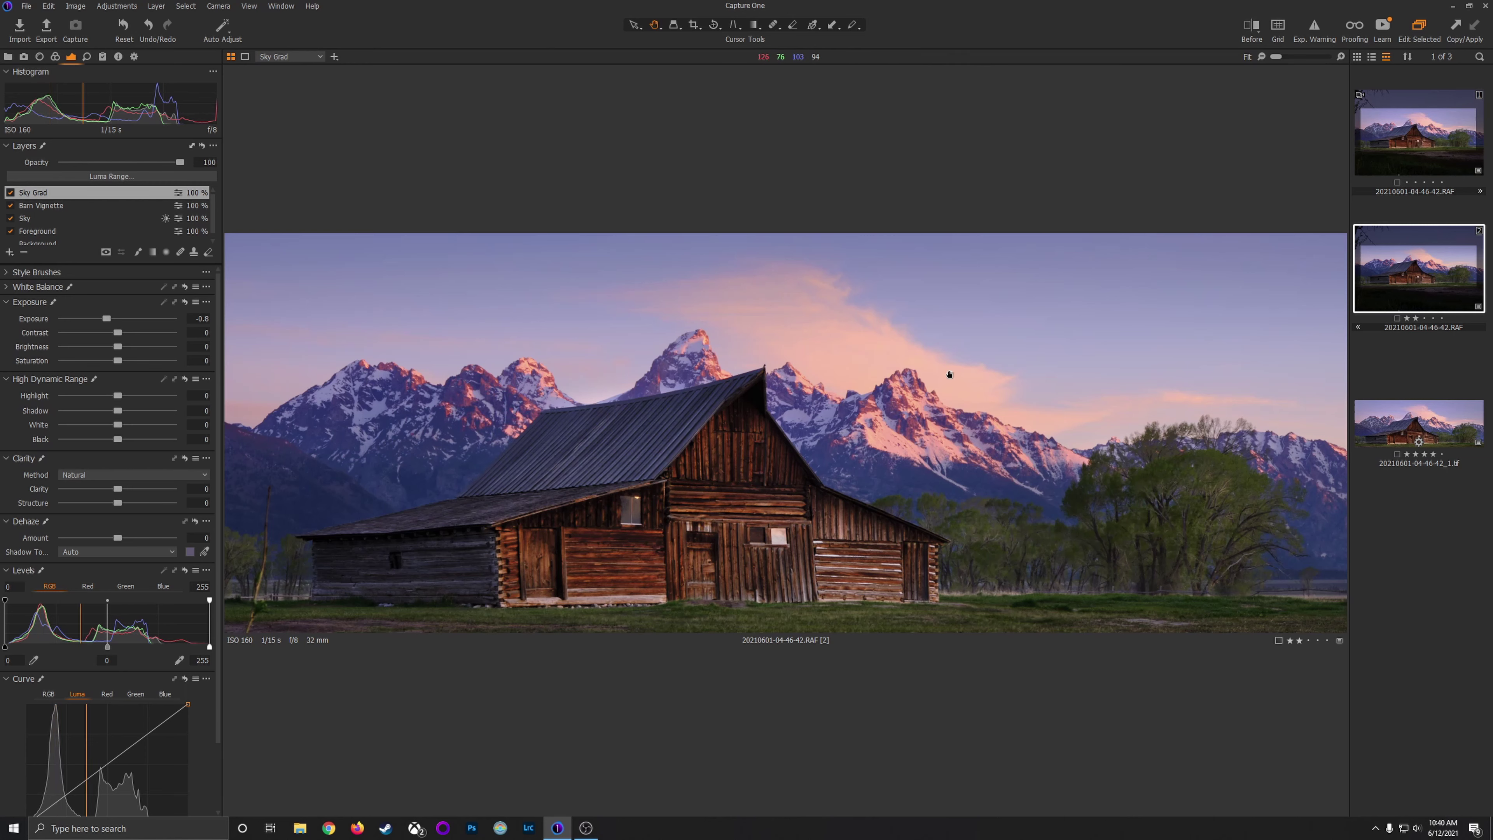
pyautogui.click(1249, 30)
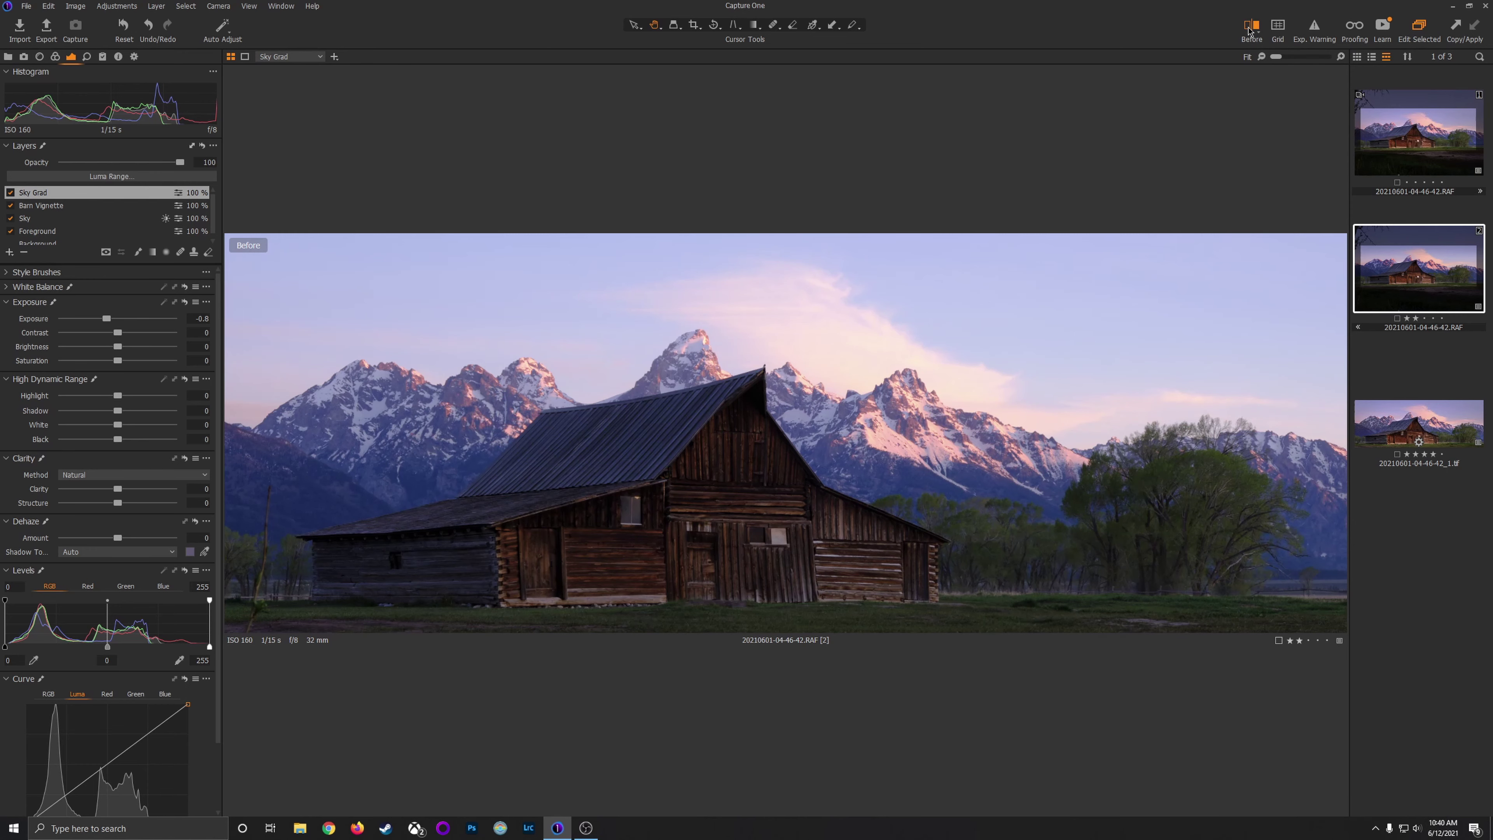
pyautogui.click(1249, 30)
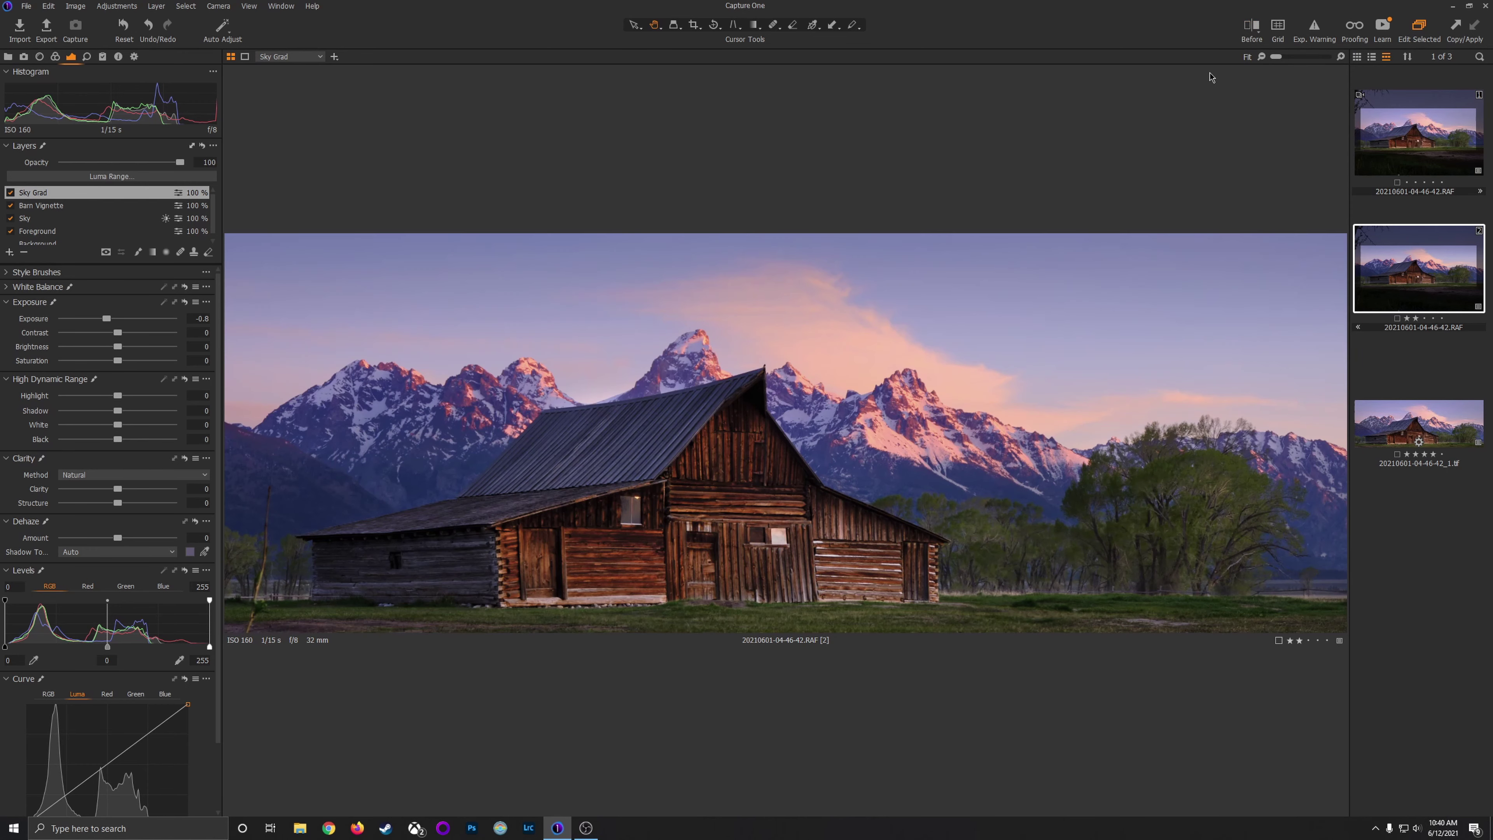